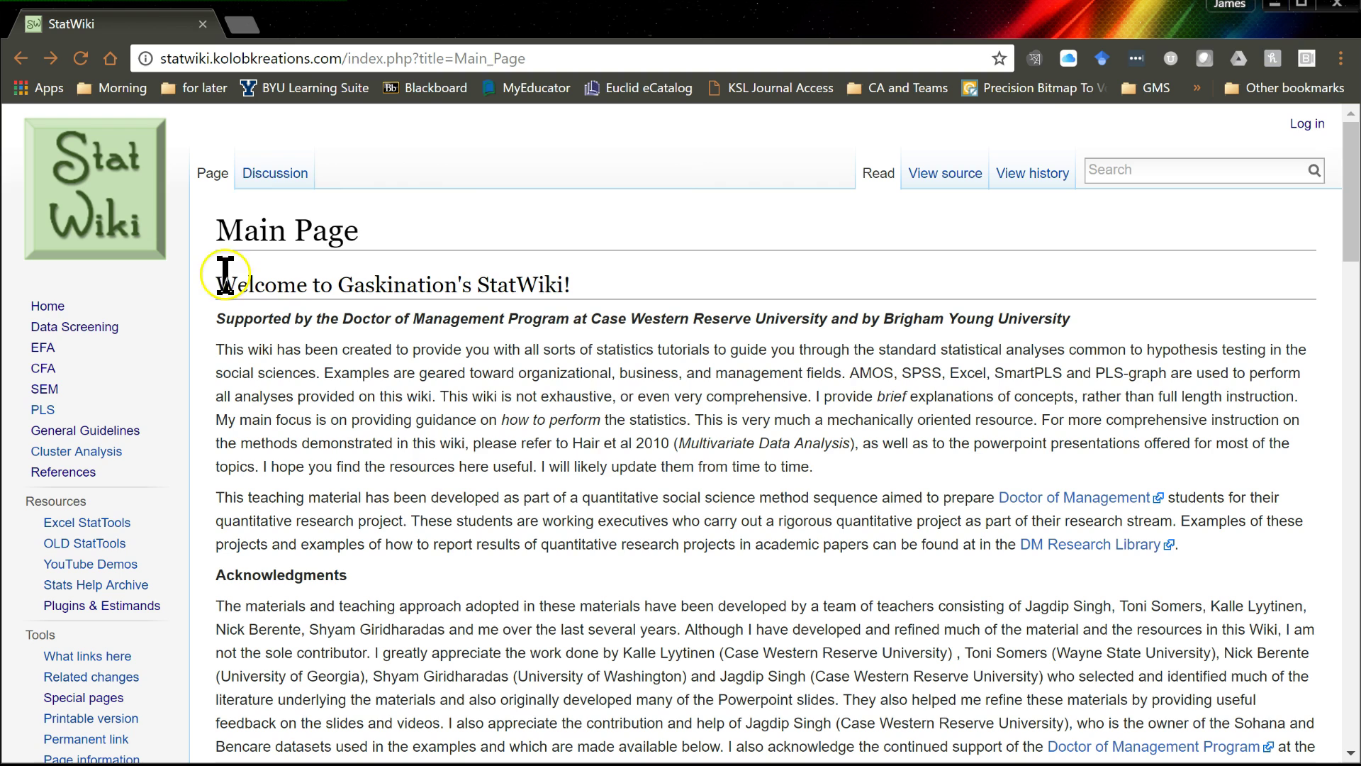
# - Open the Dropbox estimands and plugins folder and select PatternMatrixBuilderForAMOSv24.dll
pyautogui.click(133, 607)
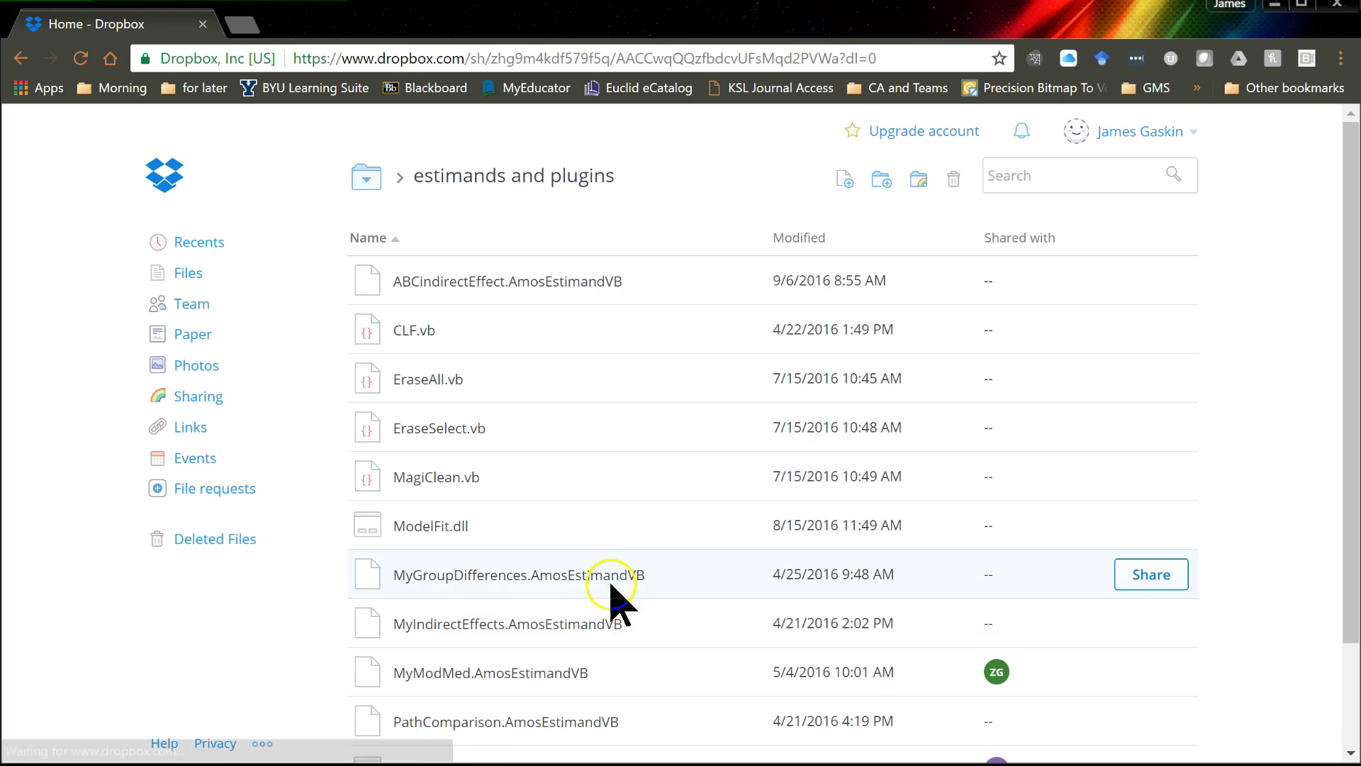
pyautogui.scroll(-2, 718, 592)
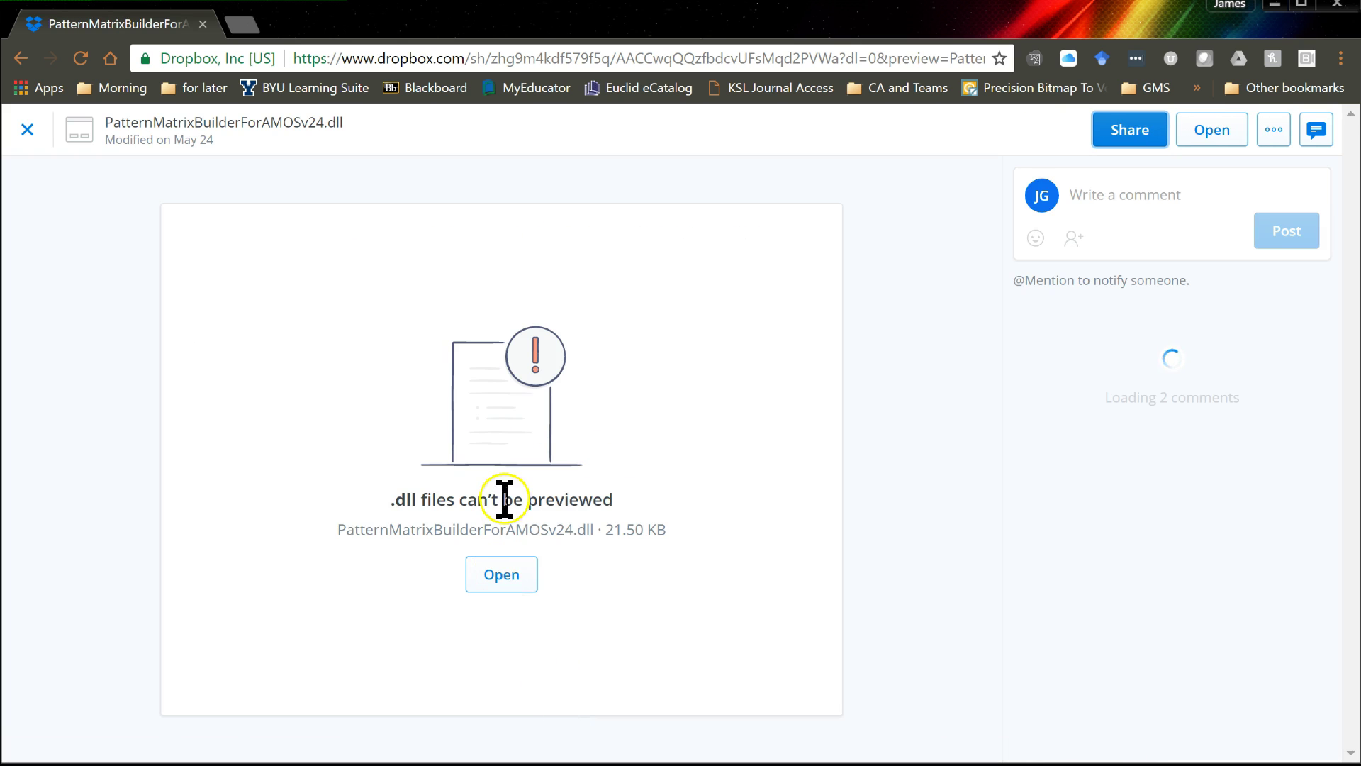
pyautogui.click(532, 567)
pyautogui.click(512, 576)
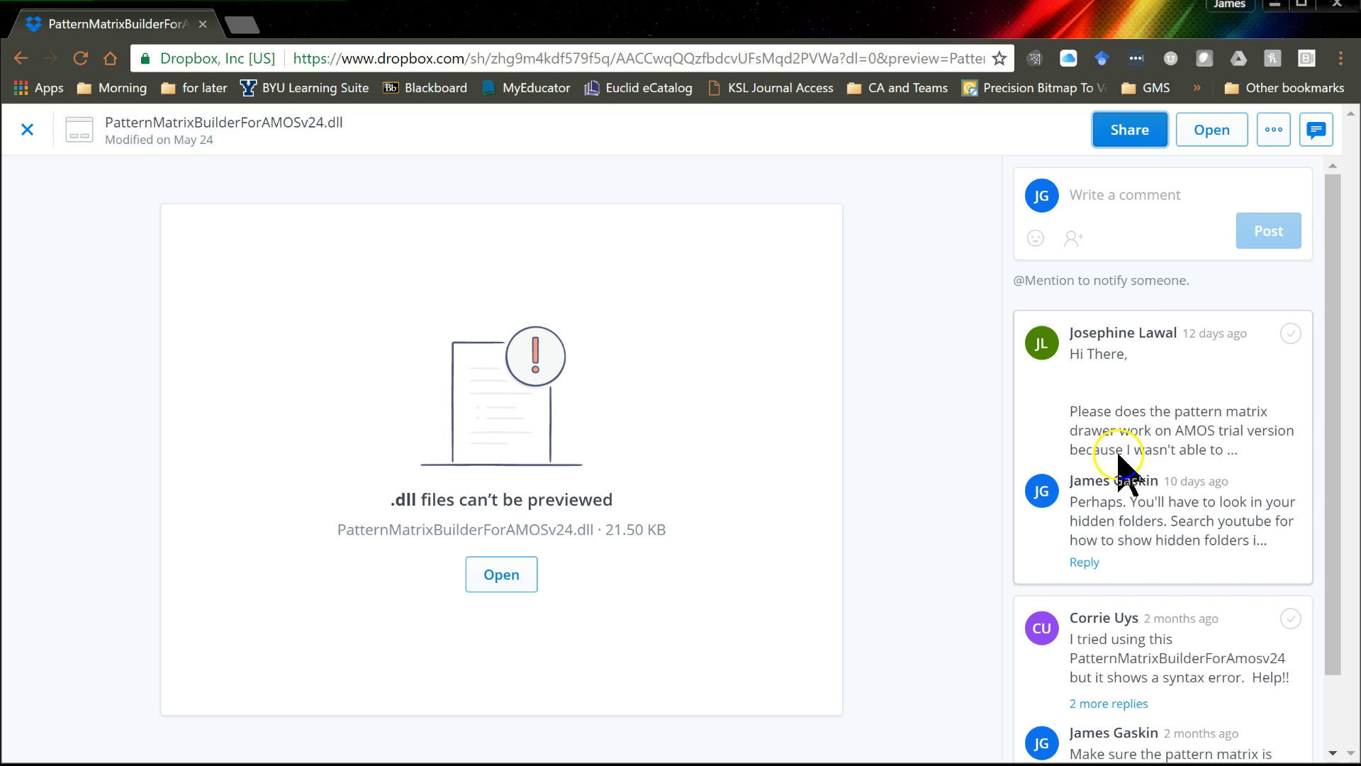
pyautogui.click(1259, 199)
# - Download the dll and keep it despite the browser's harmful-file warning
pyautogui.click(1275, 132)
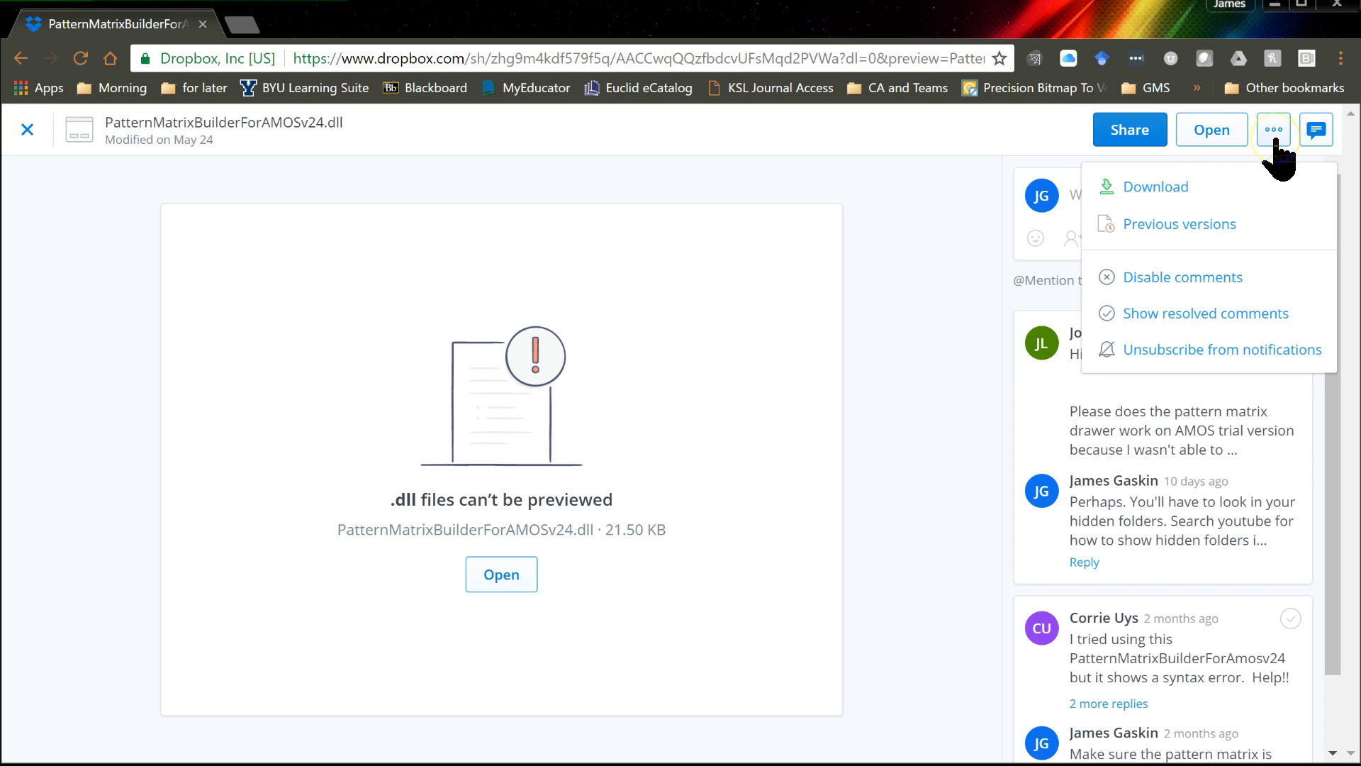
pyautogui.click(1168, 188)
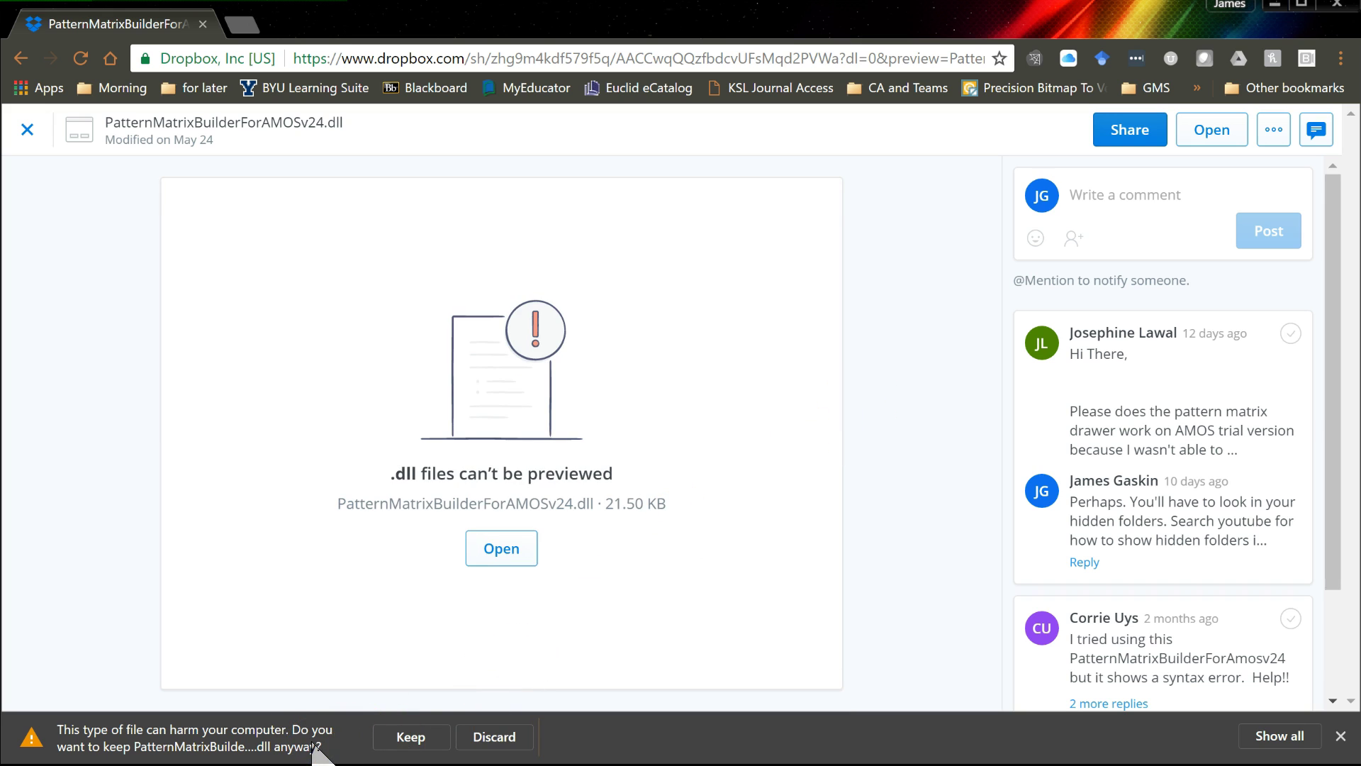
pyautogui.click(405, 738)
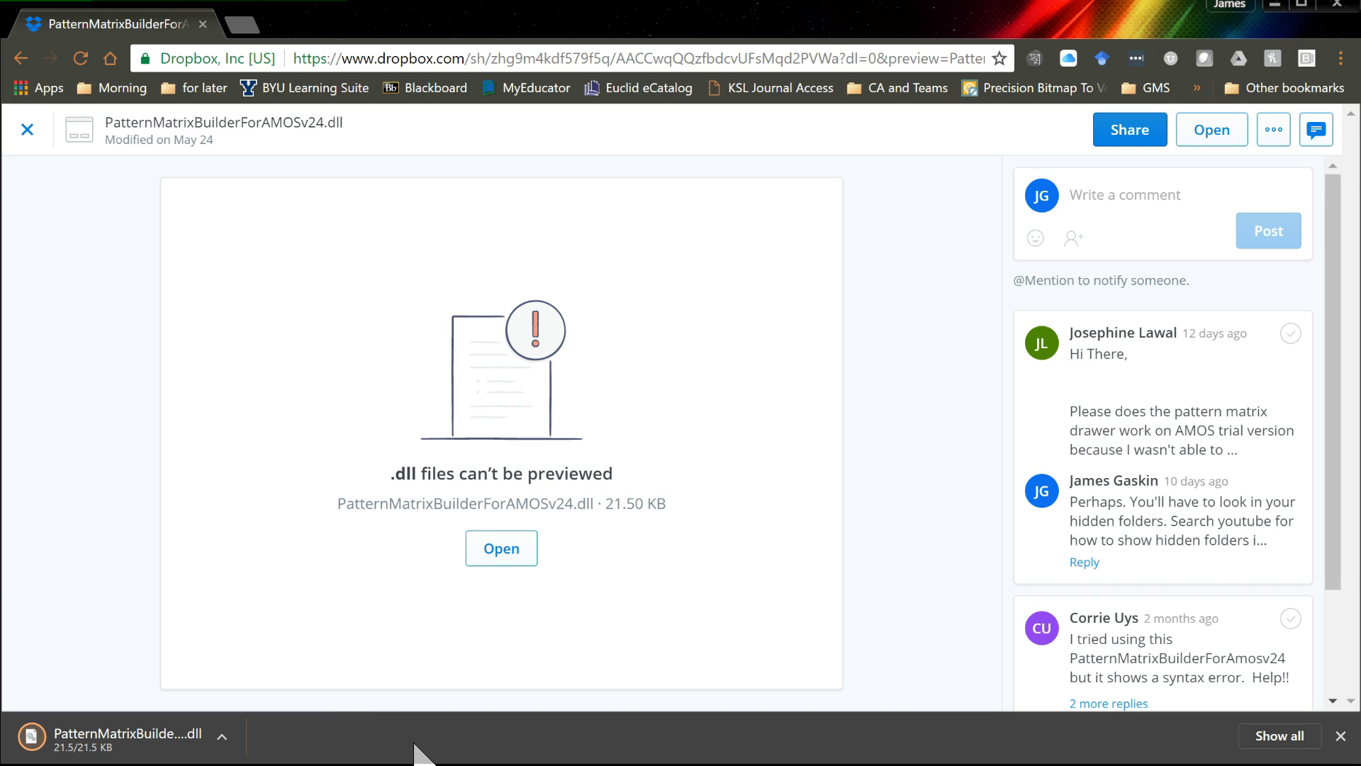
pyautogui.click(354, 731)
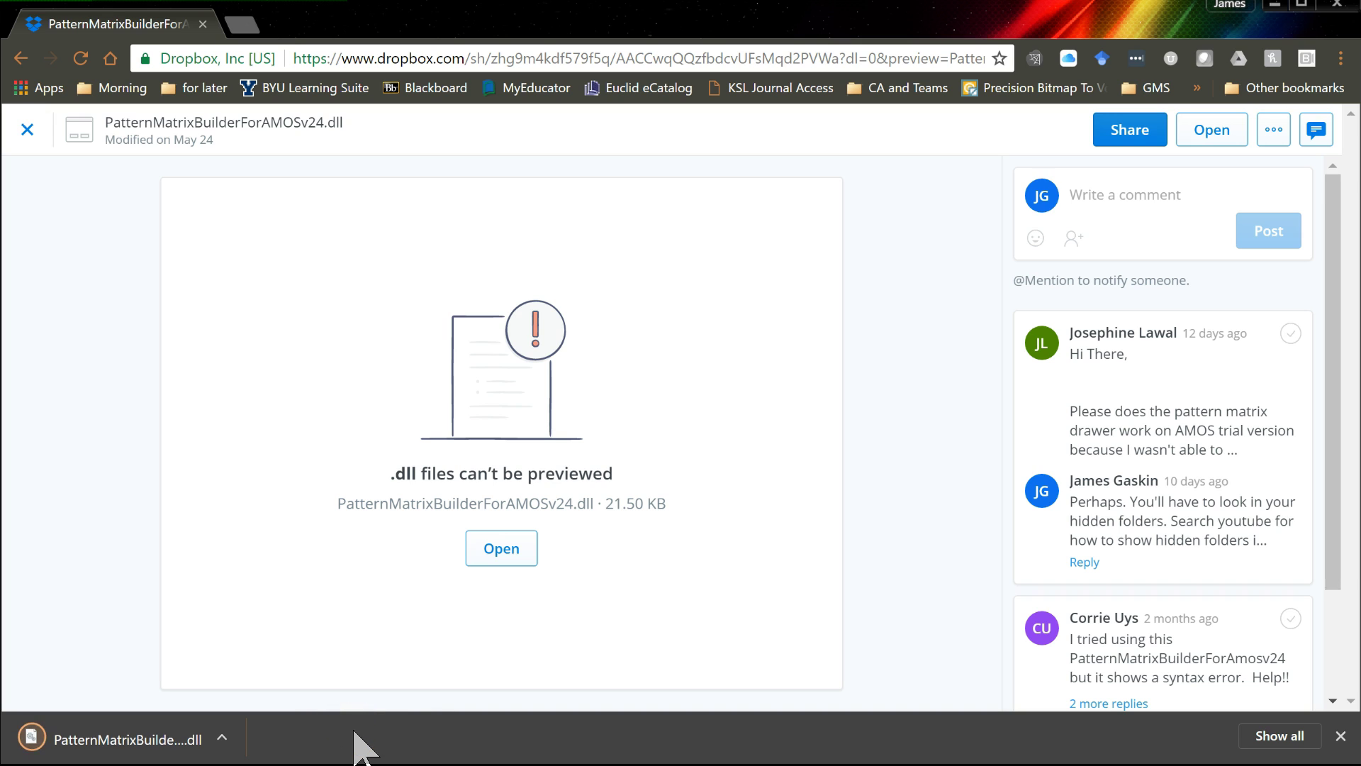
pyautogui.click(222, 738)
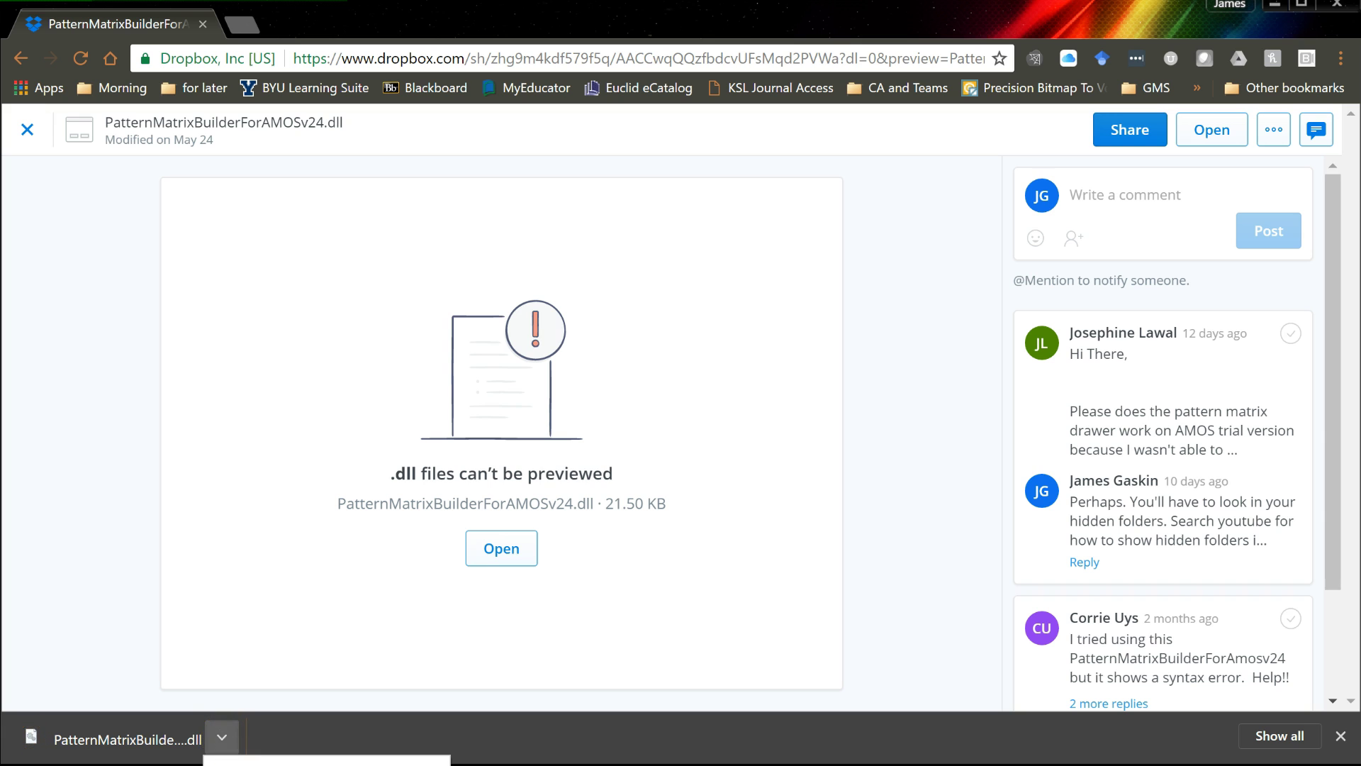
# - In the Downloads folder, unblock PatternMatrixBuilderForAMOSv24.dll through its Properties
pyautogui.click(269, 761)
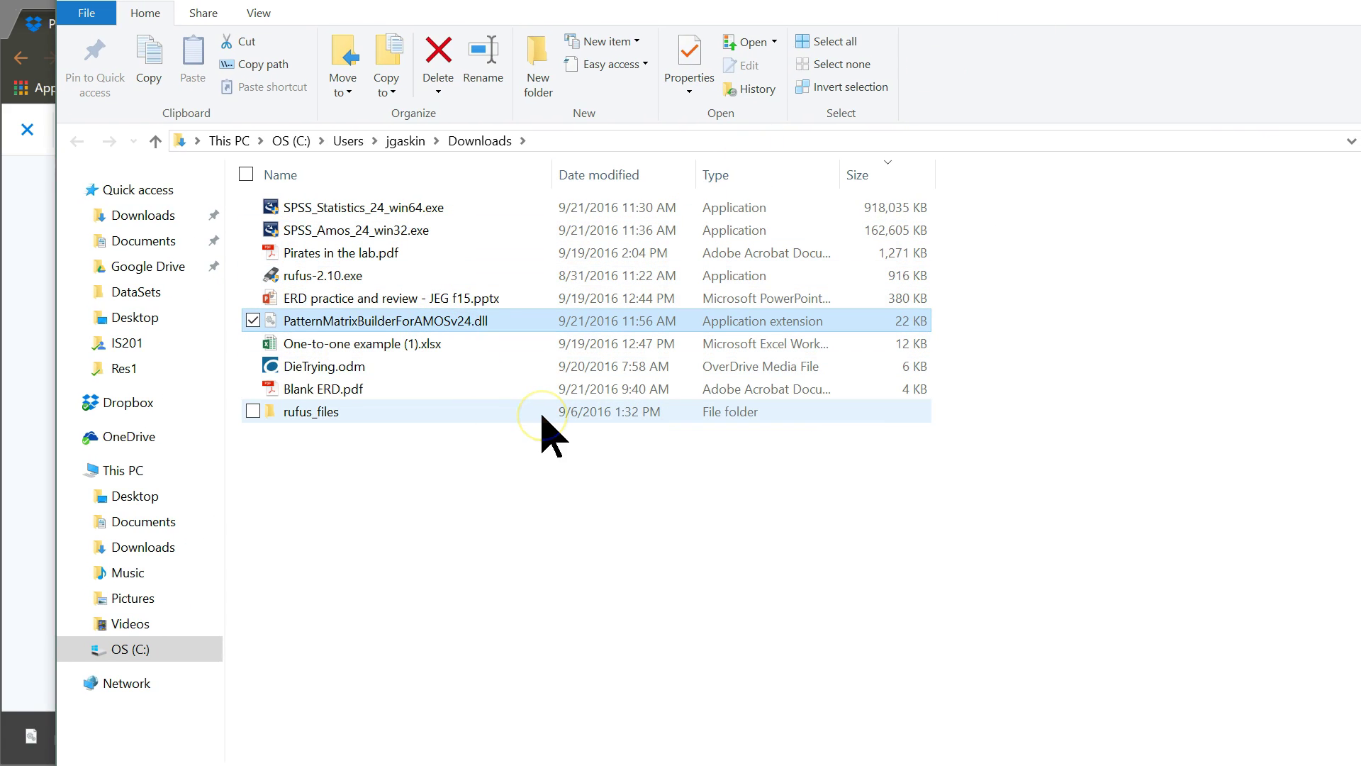
pyautogui.rightClick(399, 328)
pyautogui.click(280, 751)
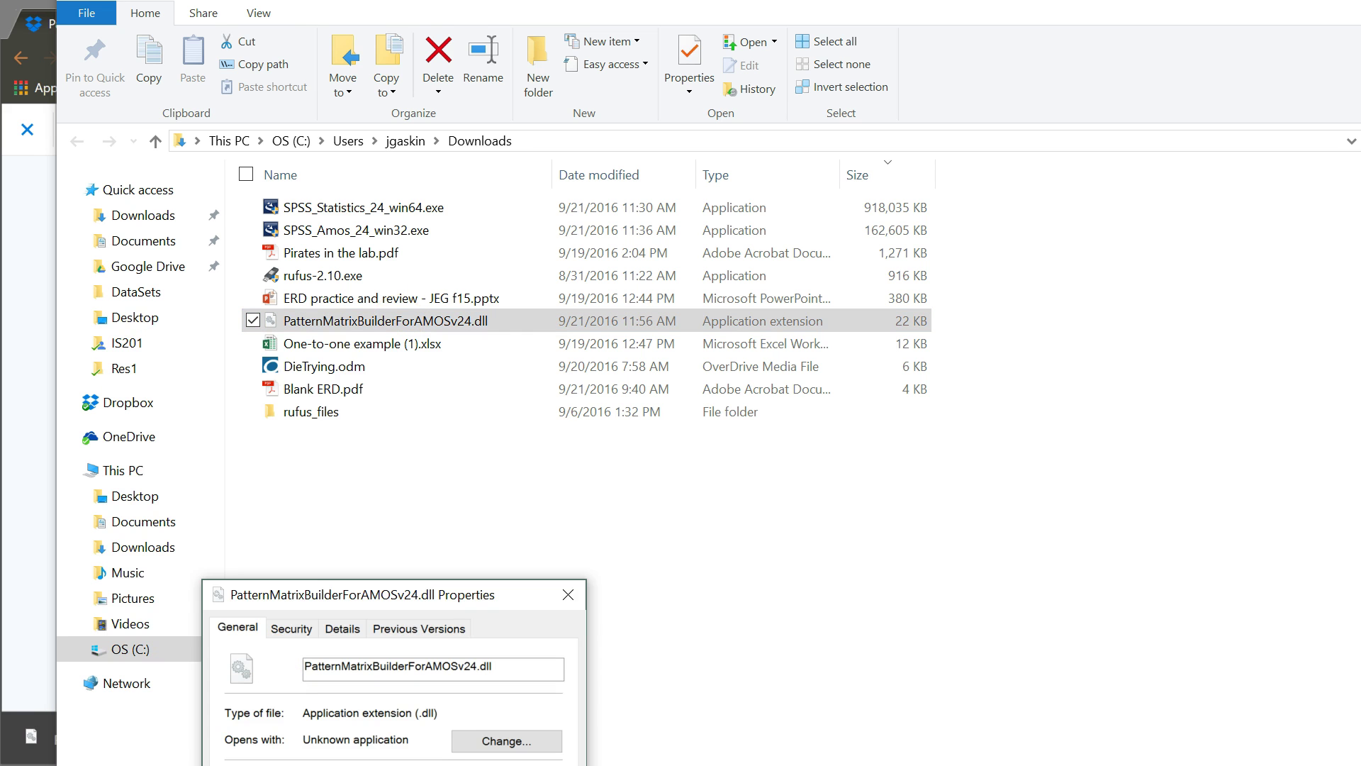
pyautogui.moveTo(500, 600); pyautogui.dragTo(615, 227)
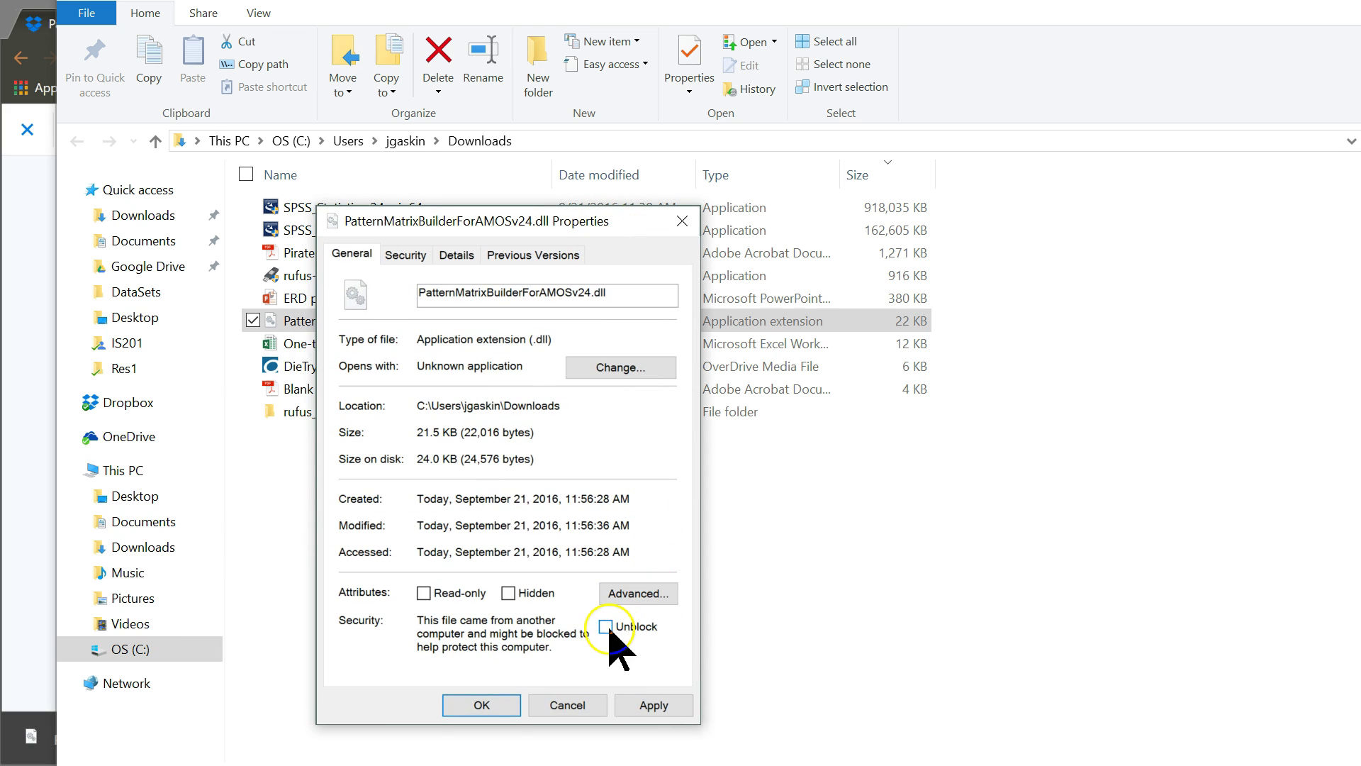
pyautogui.click(489, 705)
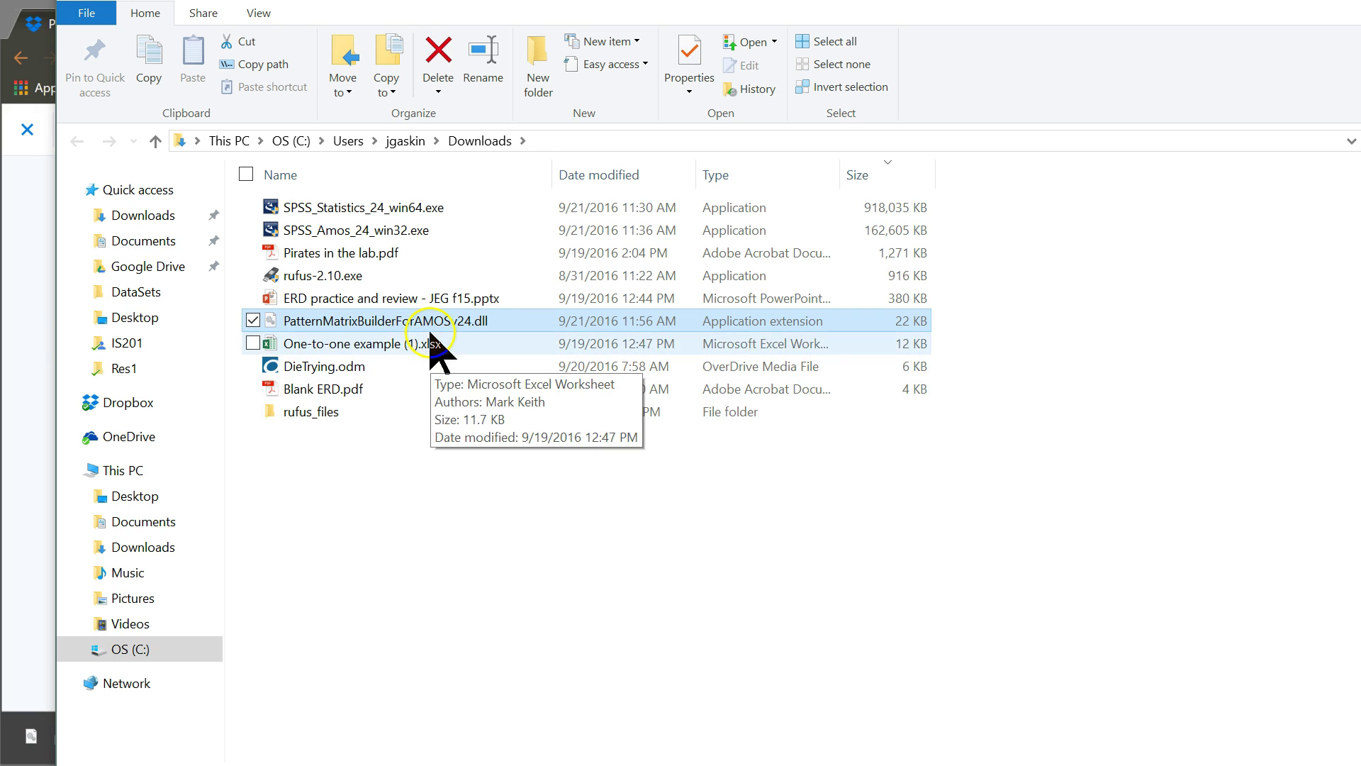
# - Select the unblocked dll and copy it to the clipboard
pyautogui.click(440, 322)
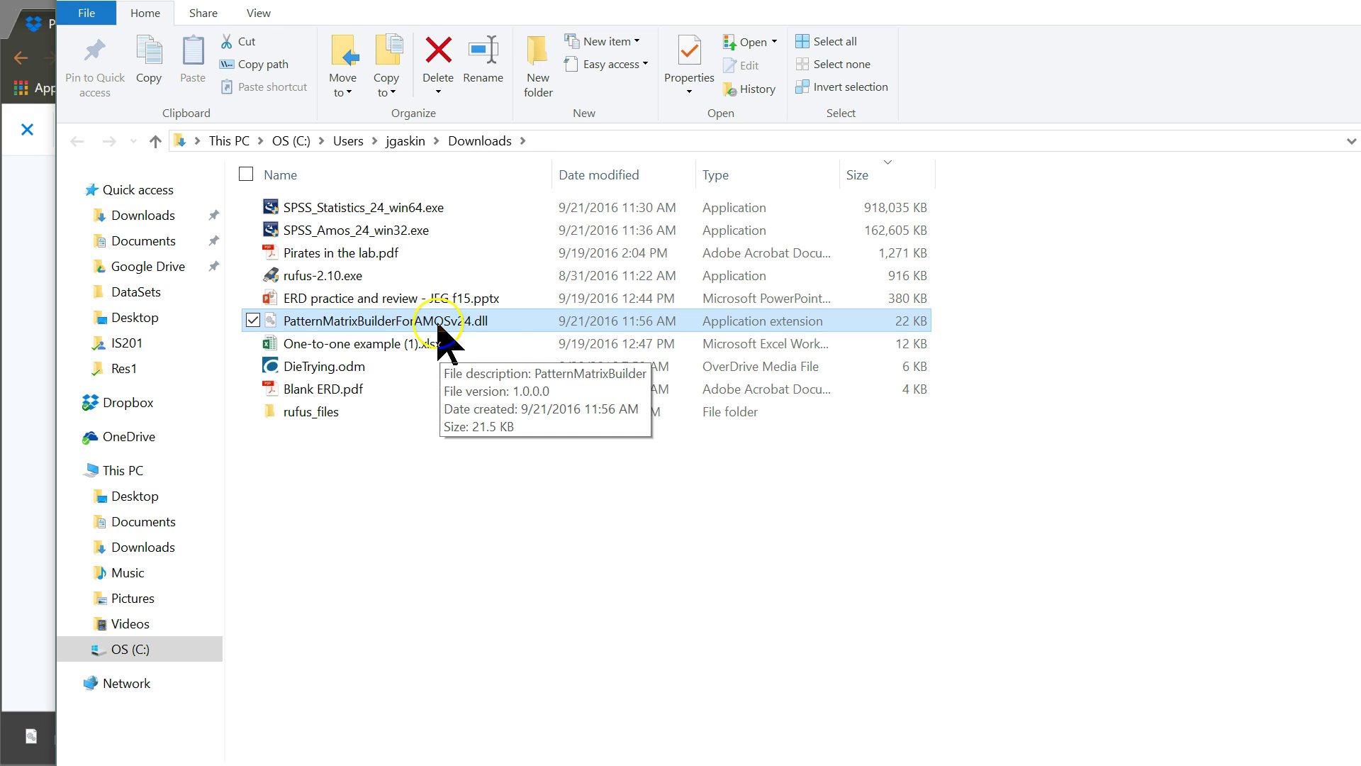
pyautogui.keyDown('ctrl'); pyautogui.click(419, 327); pyautogui.keyUp('ctrl')
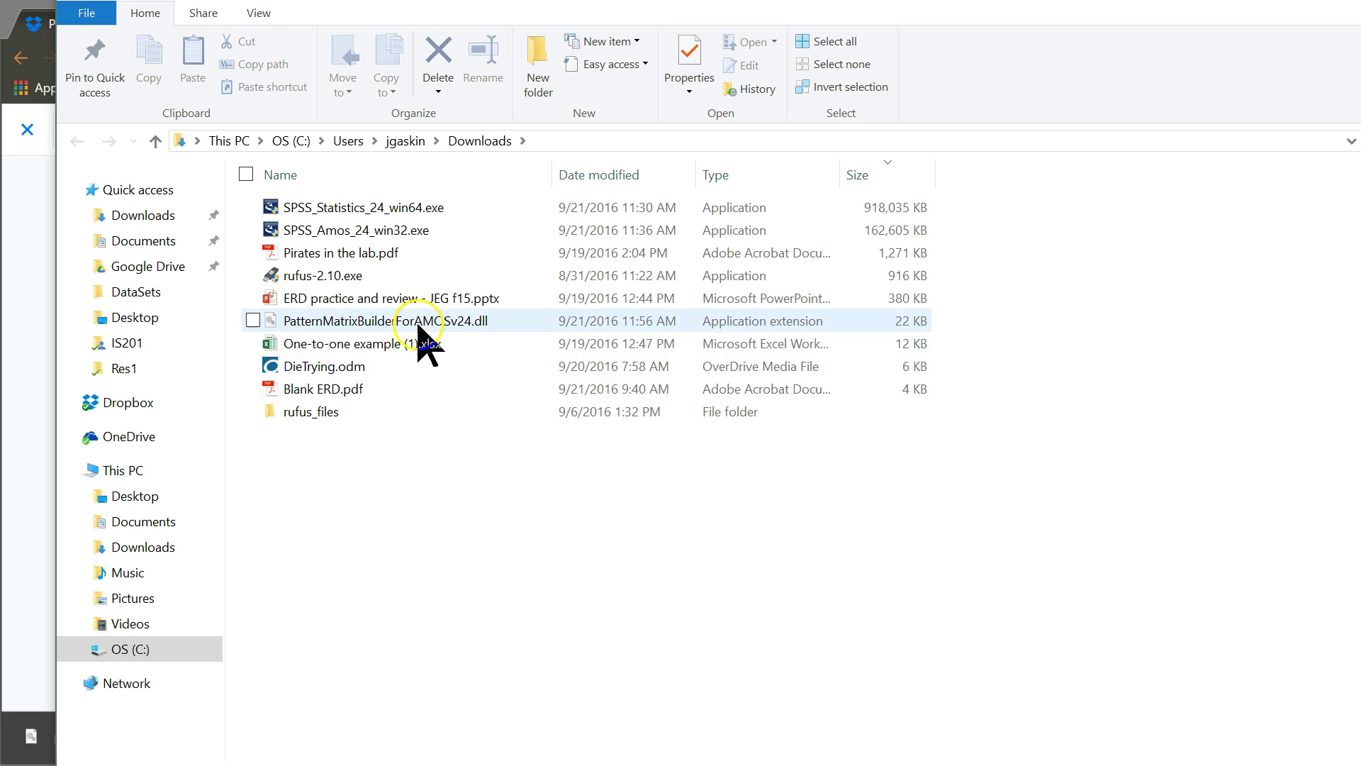
pyautogui.keyDown('ctrl'); pyautogui.click(419, 327); pyautogui.keyUp('ctrl')
pyautogui.hotkey('ctrl', 'c')
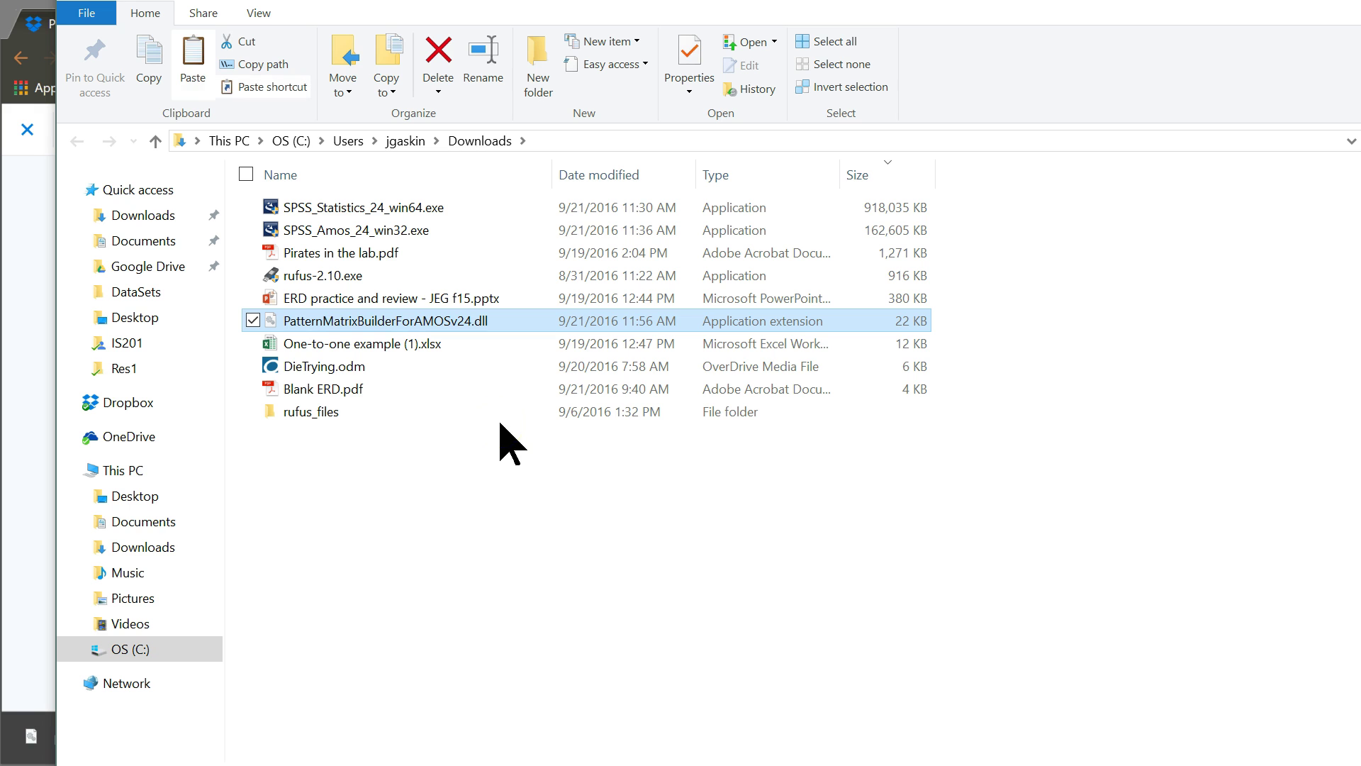
pyautogui.rightClick(325, 319)
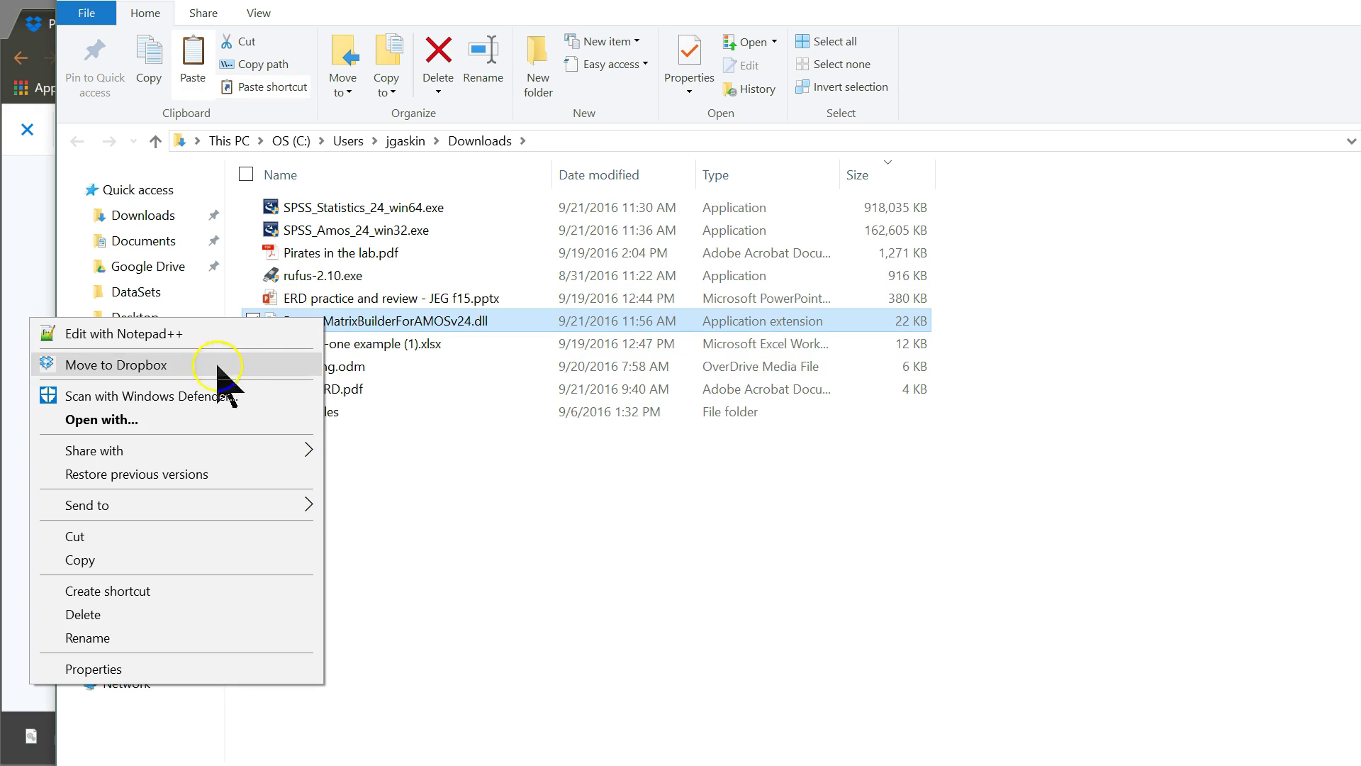
# - Cut the dll and browse to the user's home folder under C:\Users
pyautogui.click(236, 544)
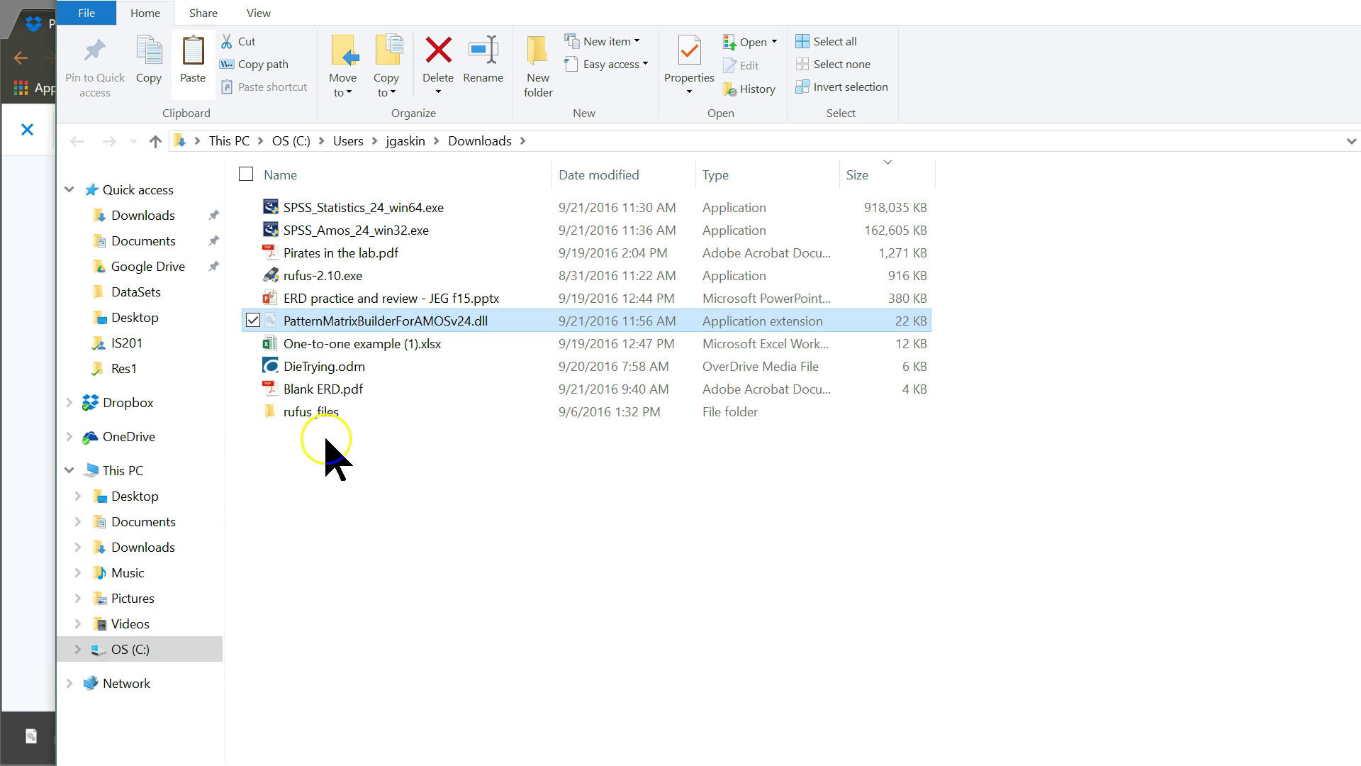
pyautogui.click(112, 653)
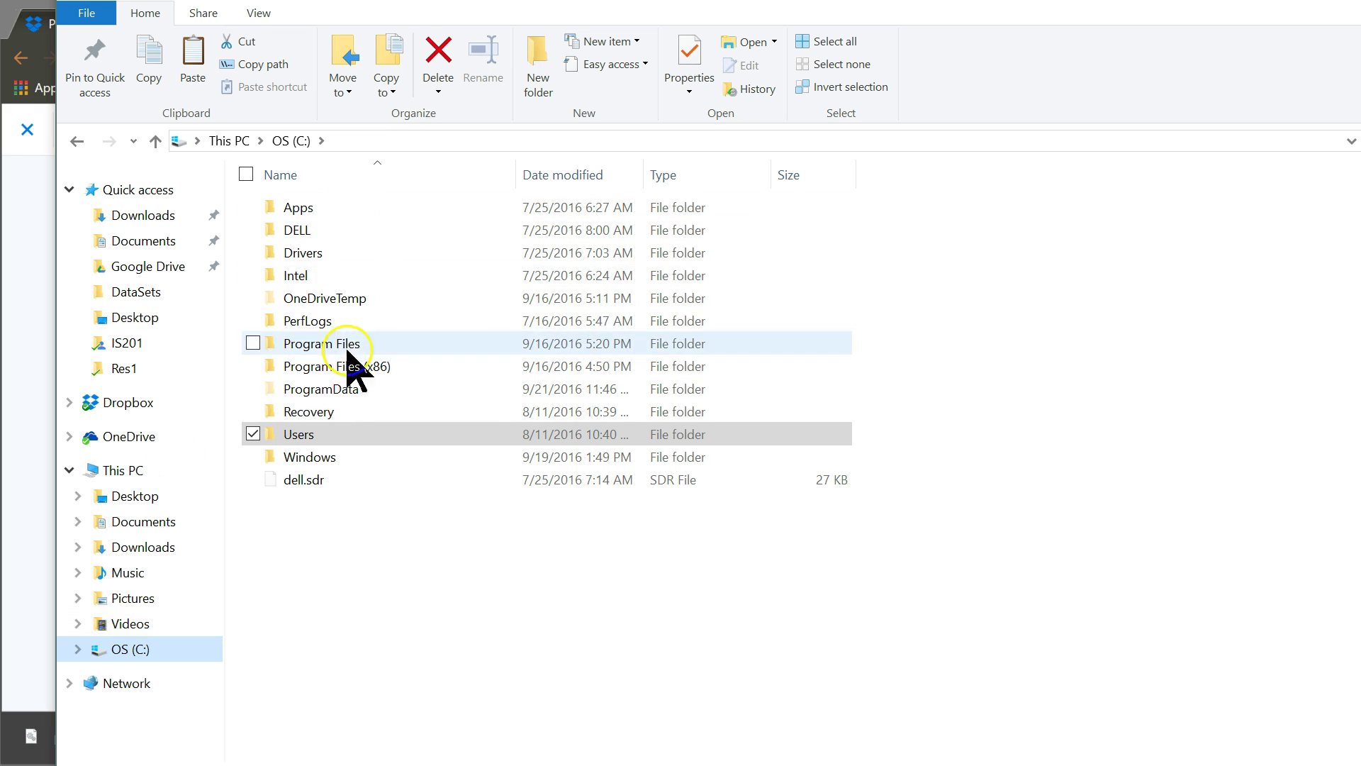
pyautogui.doubleClick(334, 443)
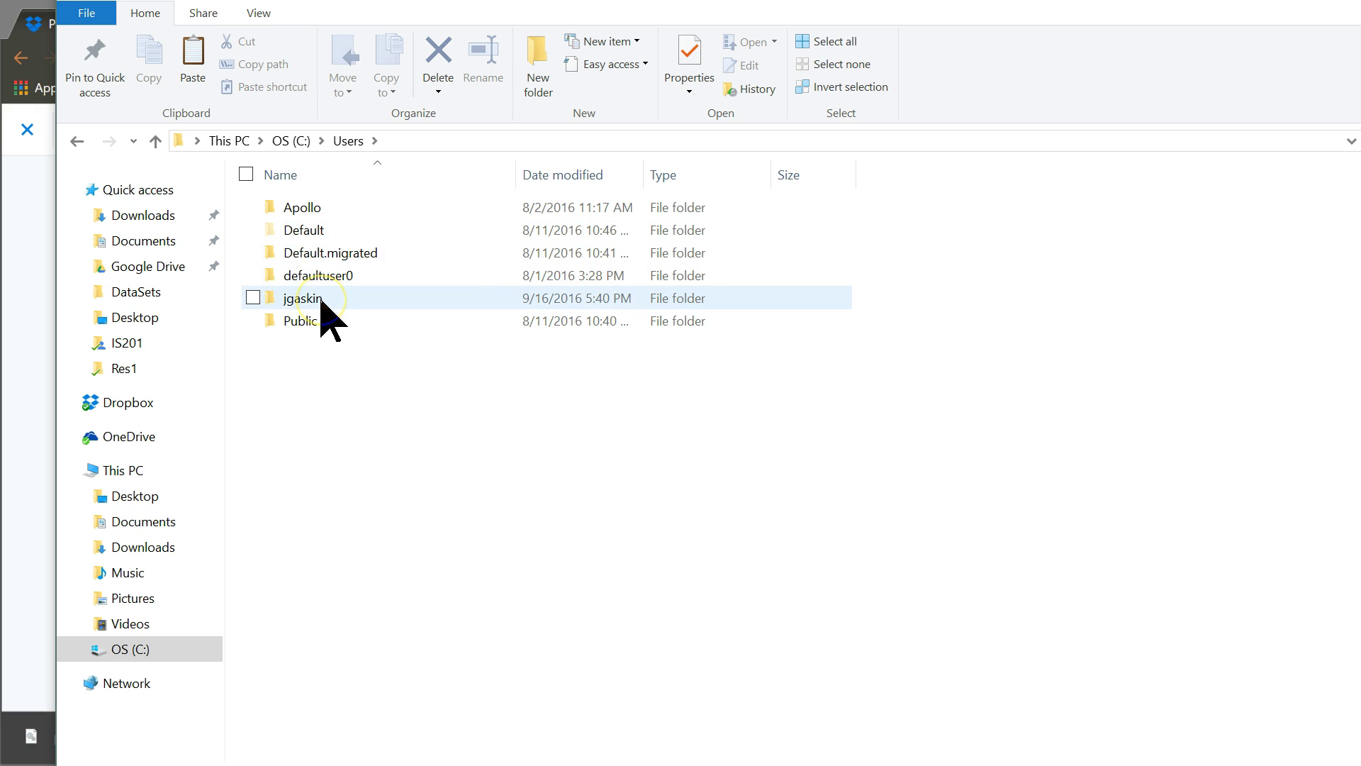
pyautogui.moveTo(323, 302)
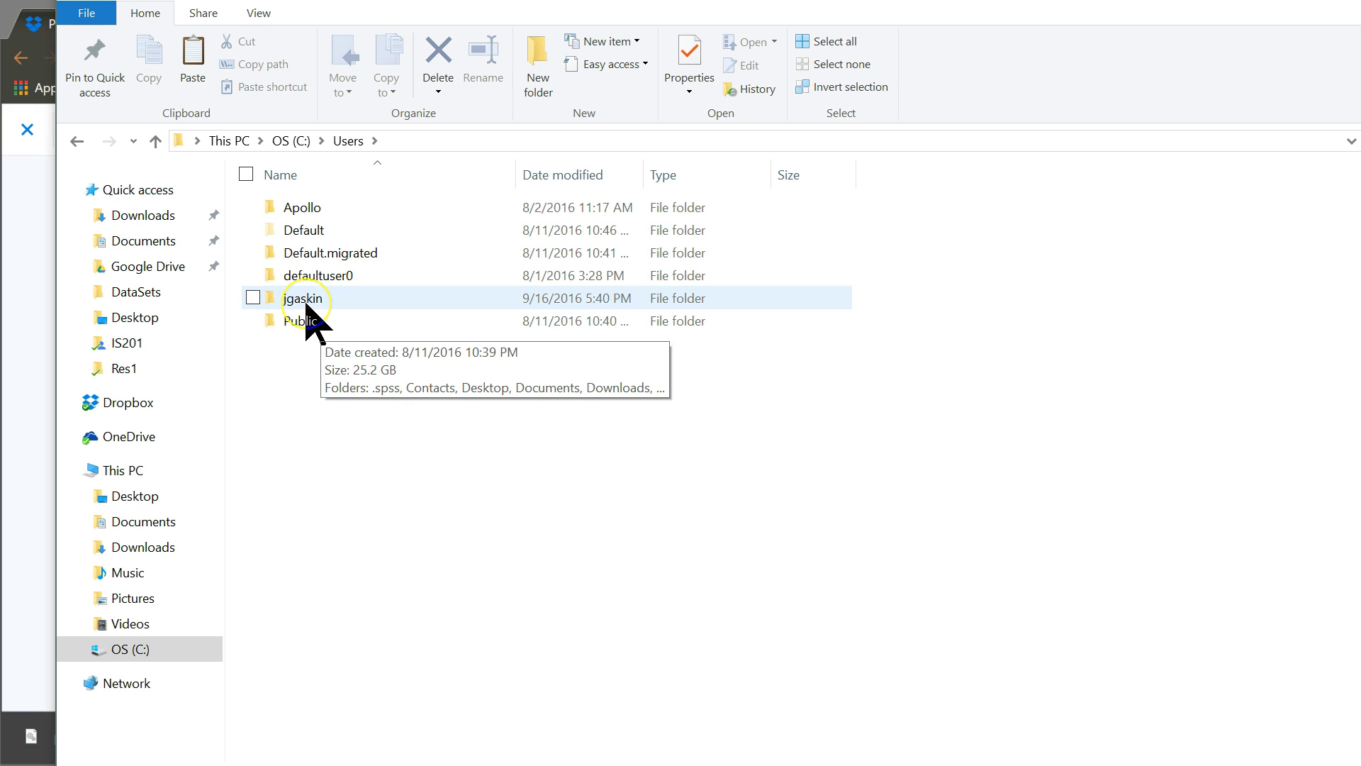
pyautogui.doubleClick(316, 299)
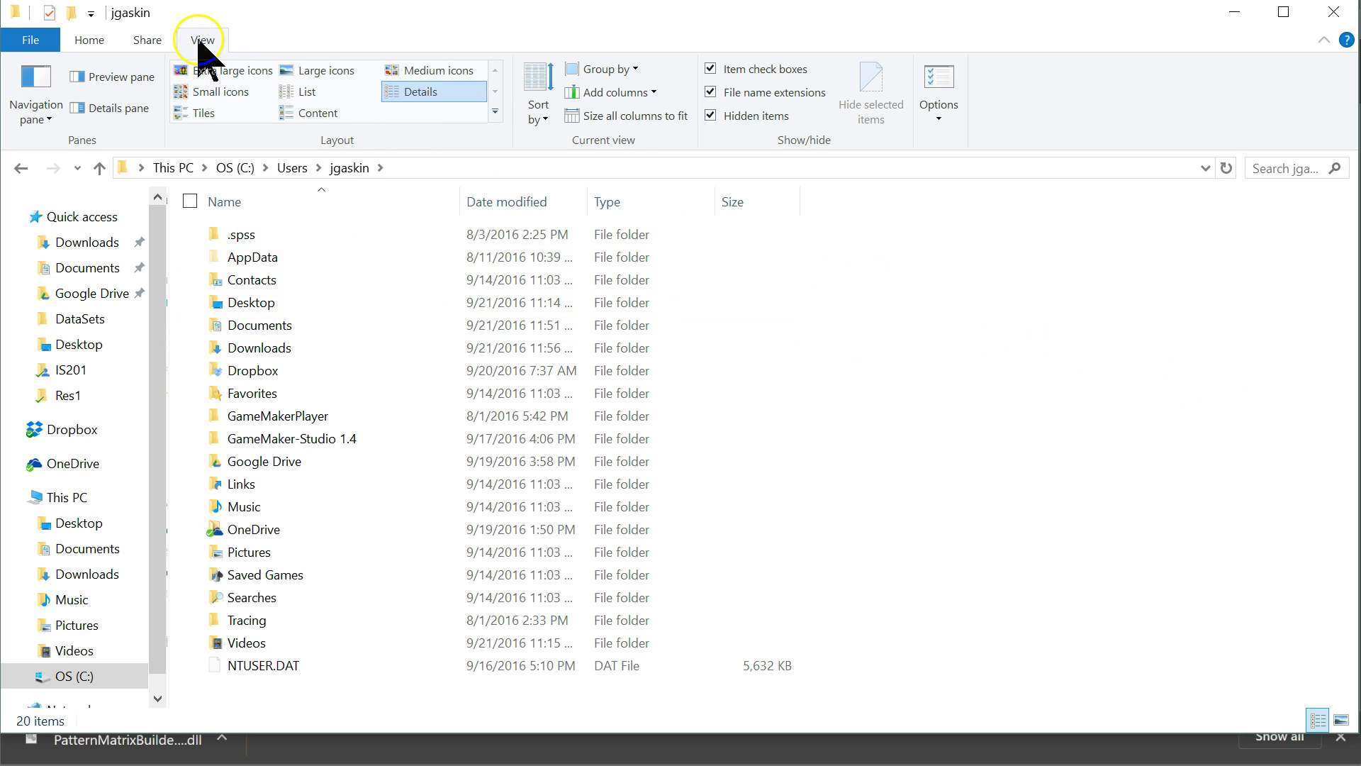
# - Turn on Hidden items in the View settings so AppData appears
pyautogui.click(98, 47)
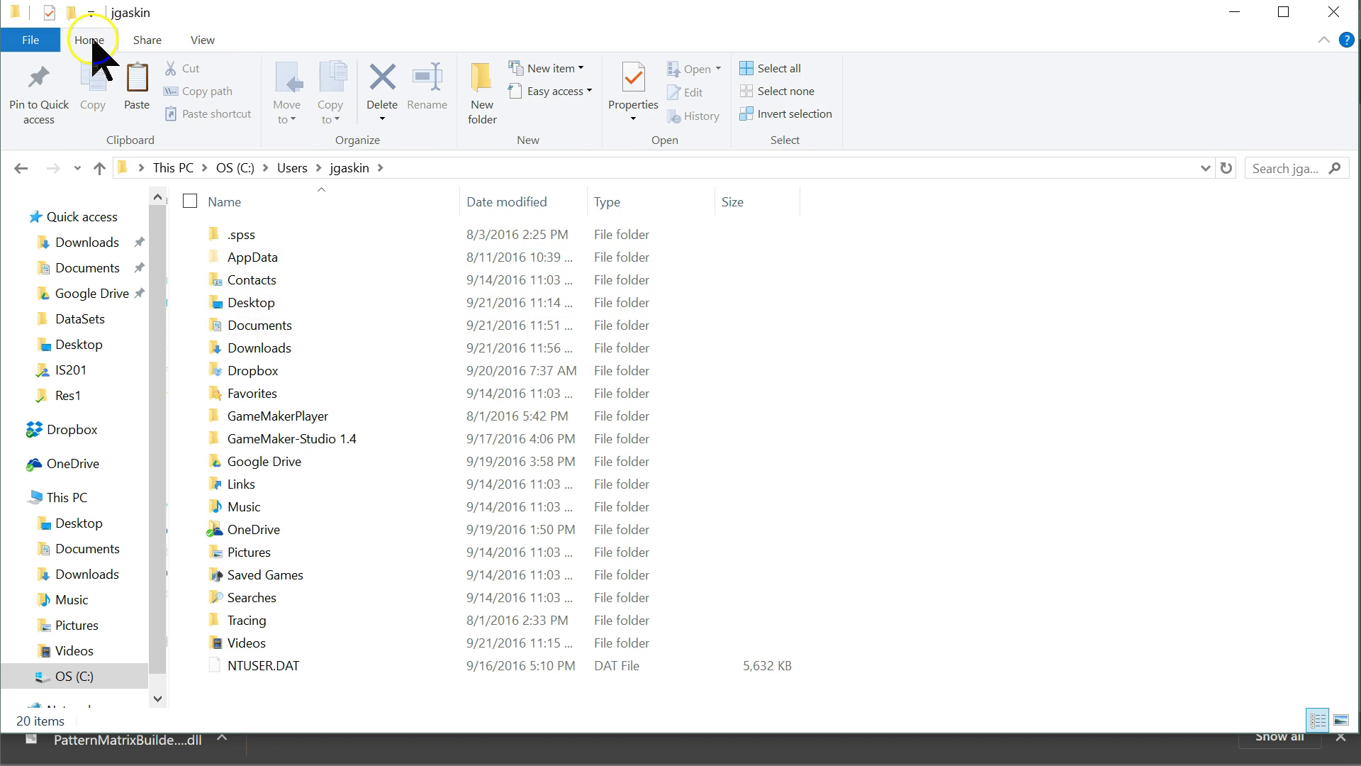
pyautogui.click(199, 46)
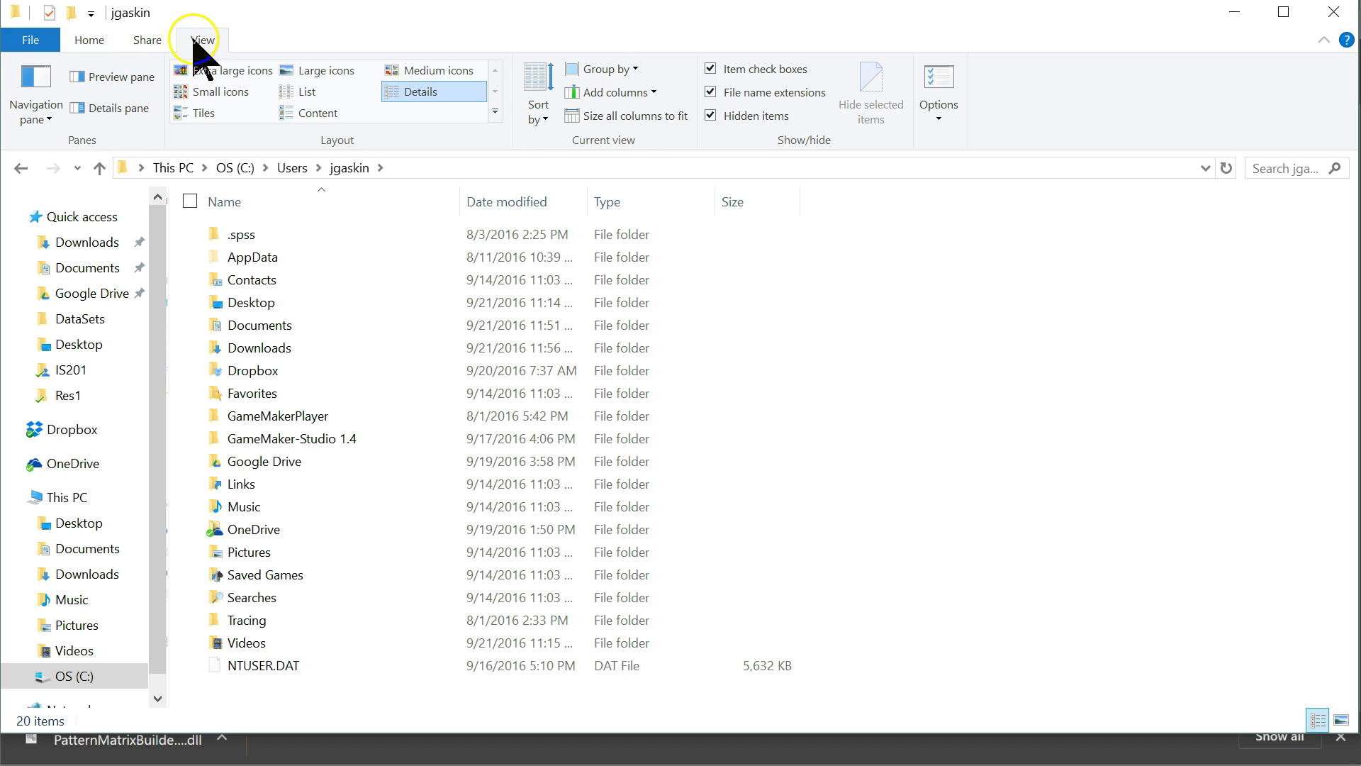
pyautogui.click(716, 119)
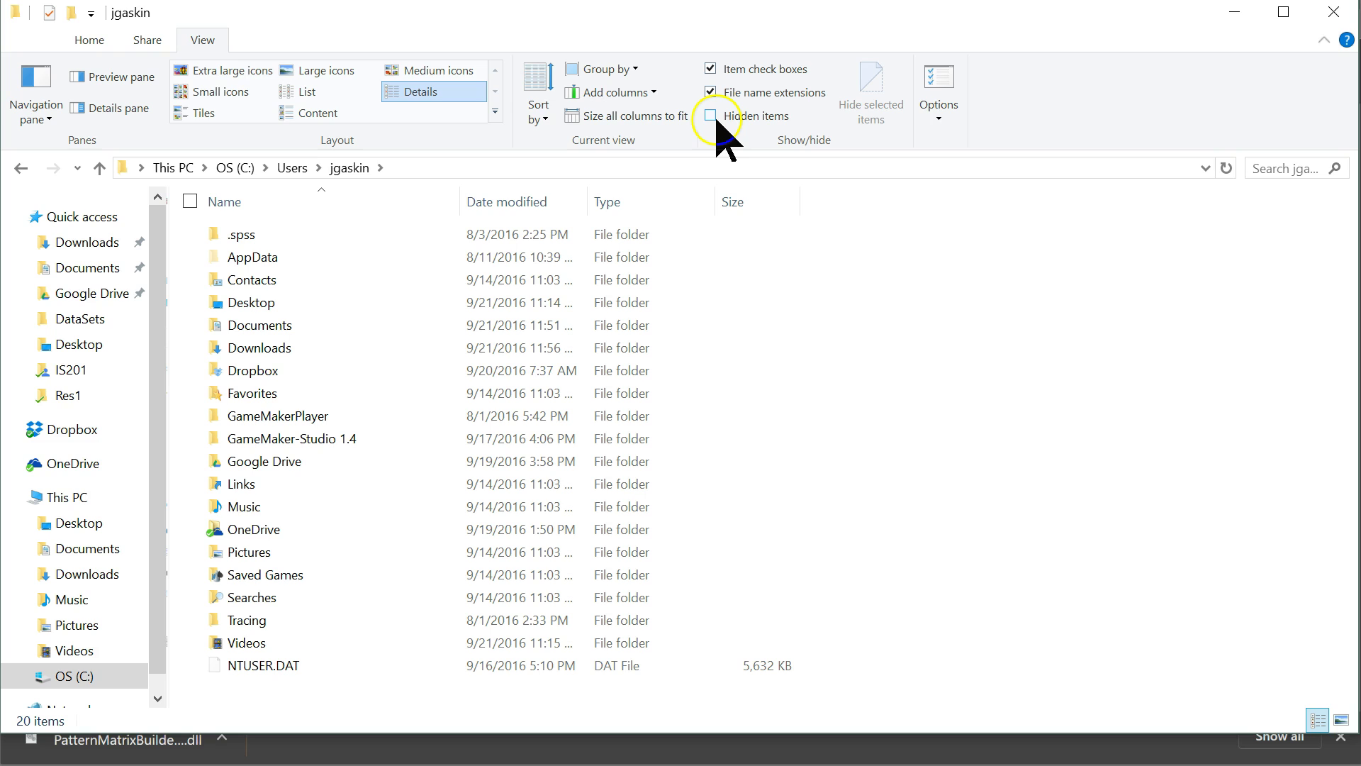
pyautogui.hotkey('alt', 'Tab')
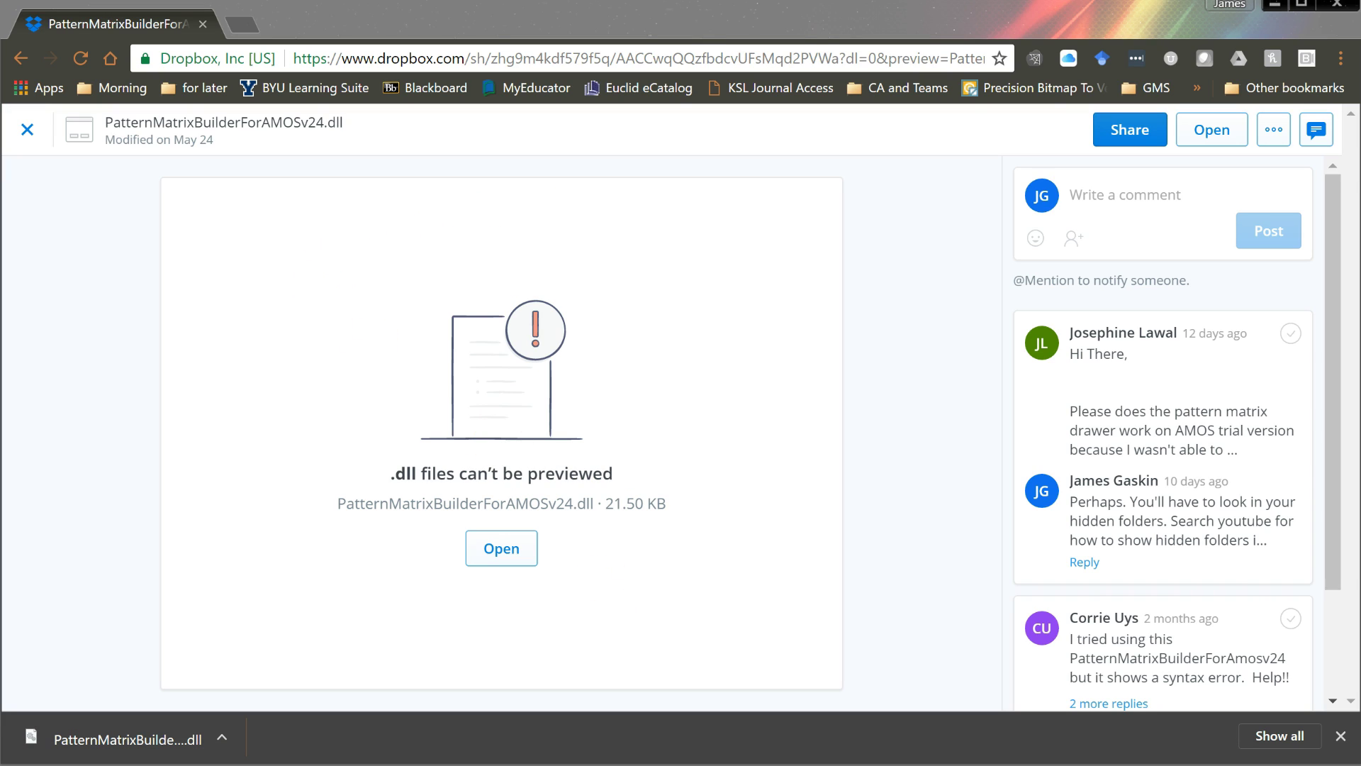
pyautogui.hotkey('alt', 'Tab')
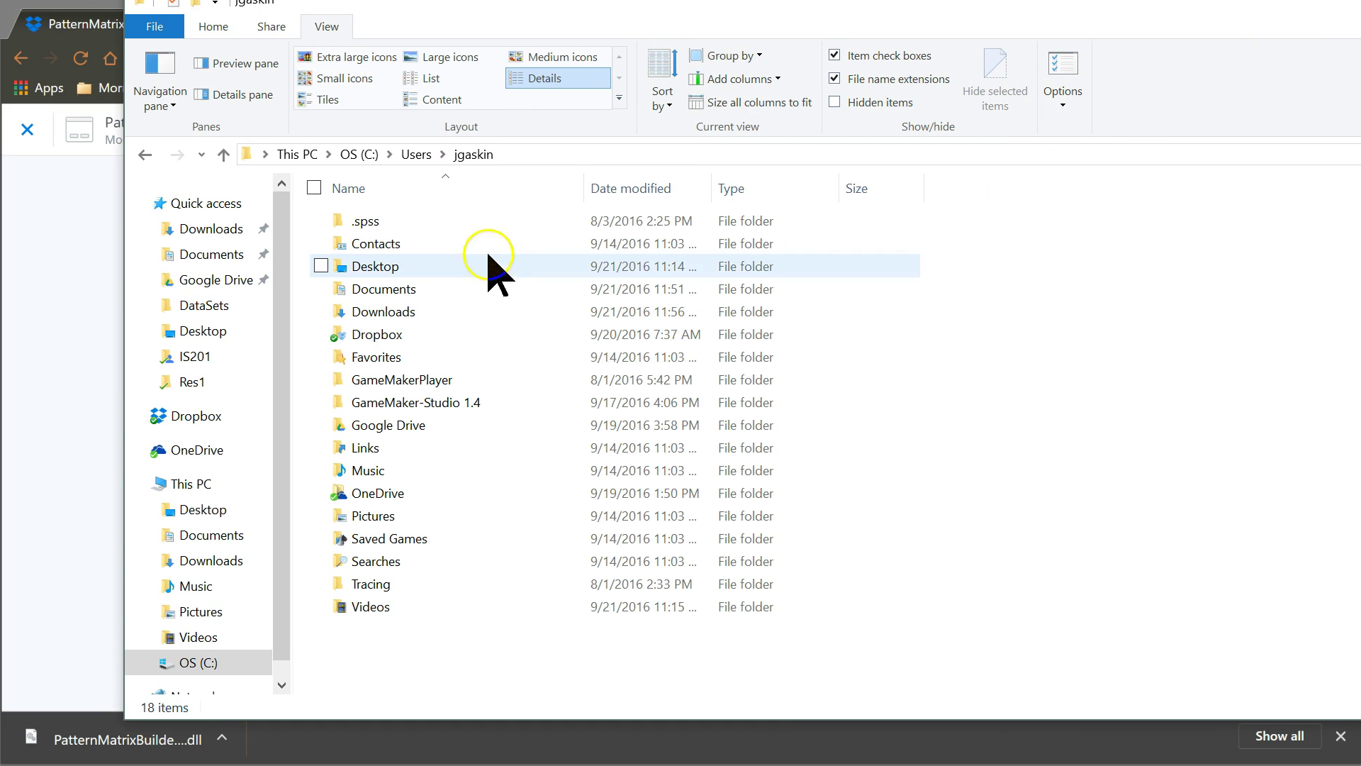
pyautogui.click(867, 105)
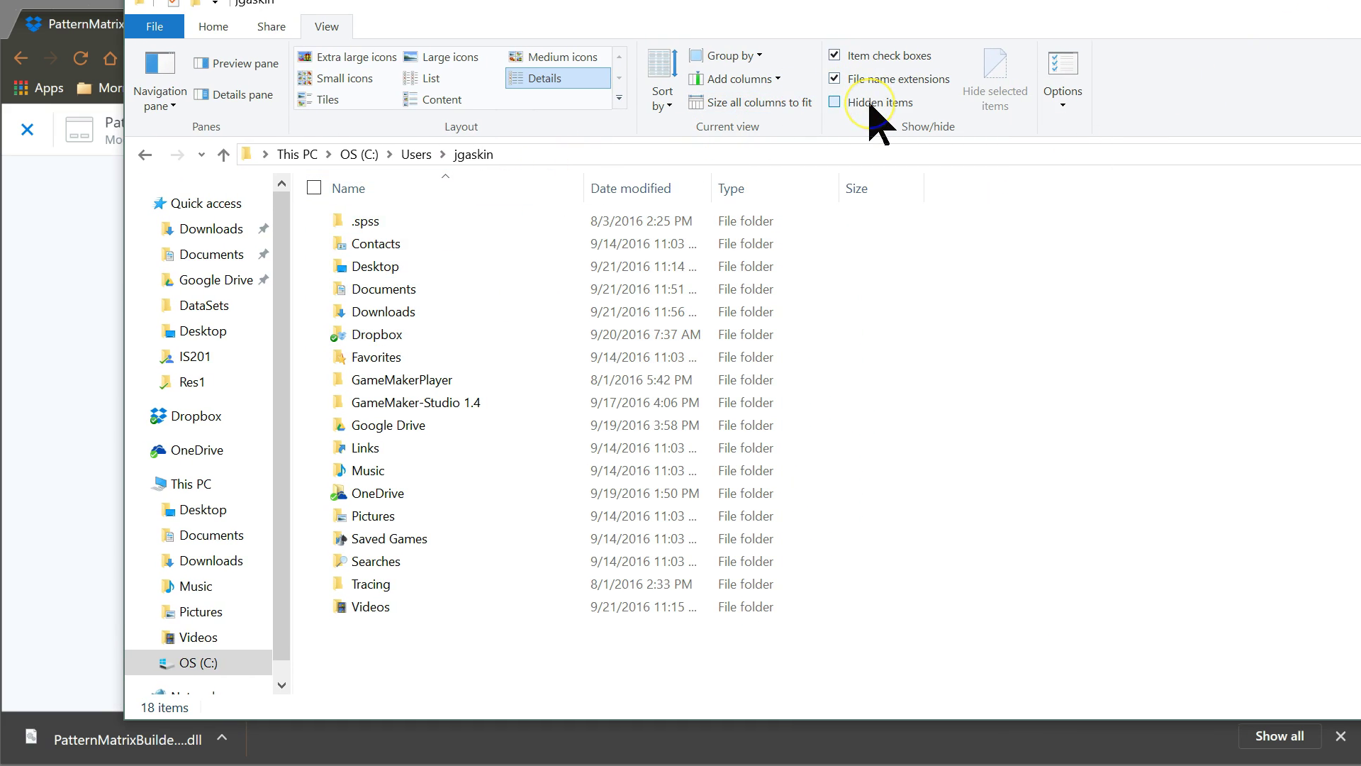
pyautogui.hotkey('alt', 'Tab')
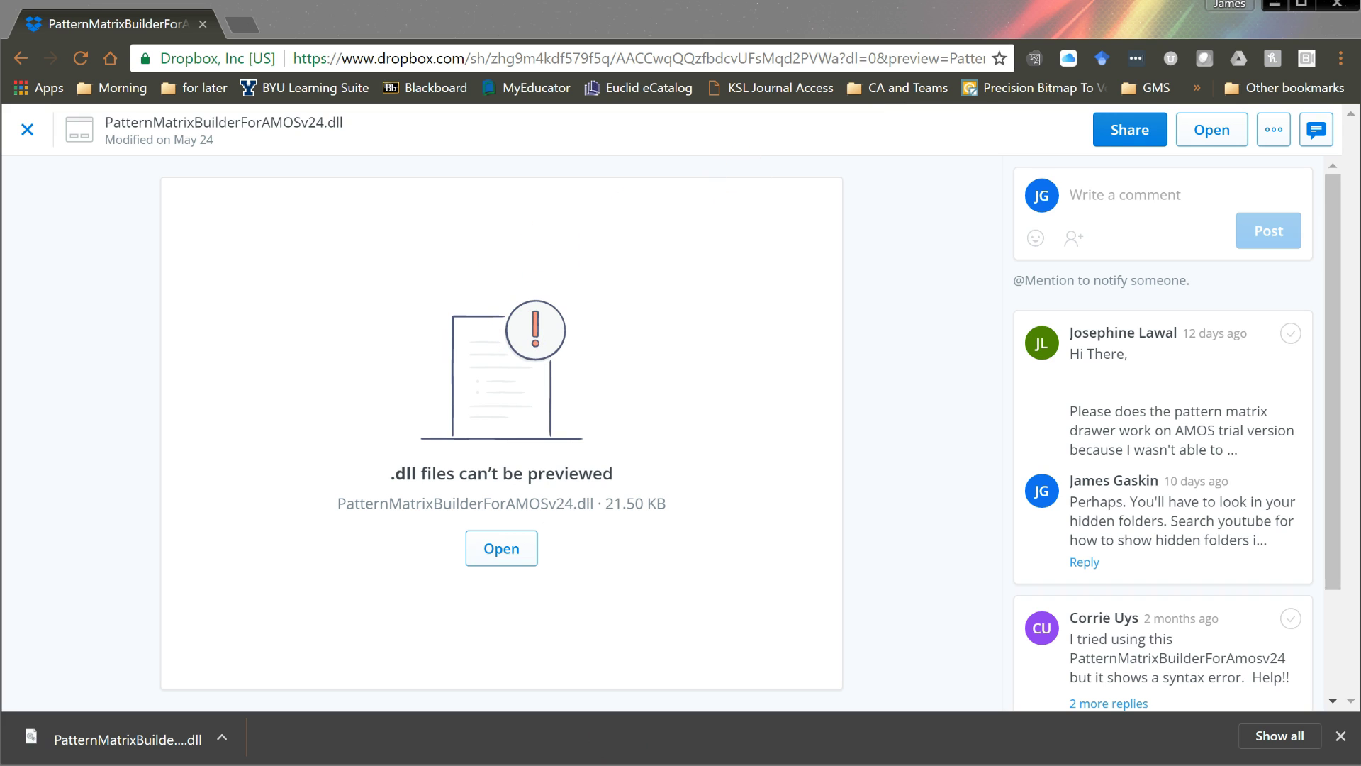
pyautogui.hotkey('alt', 'Tab')
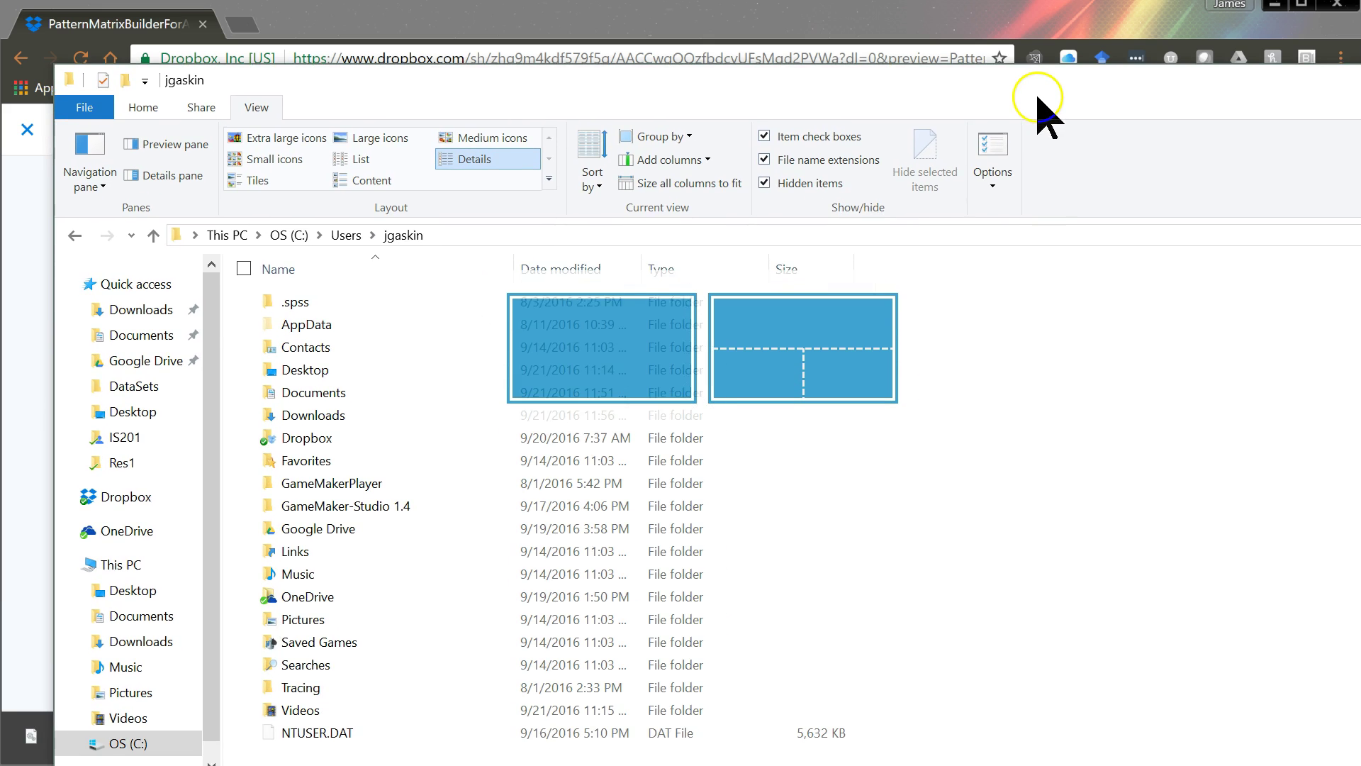
# - Navigate to AppData\Local\AmosDevelopment\Amos\24\Plugins
pyautogui.doubleClick(301, 311)
pyautogui.doubleClick(294, 289)
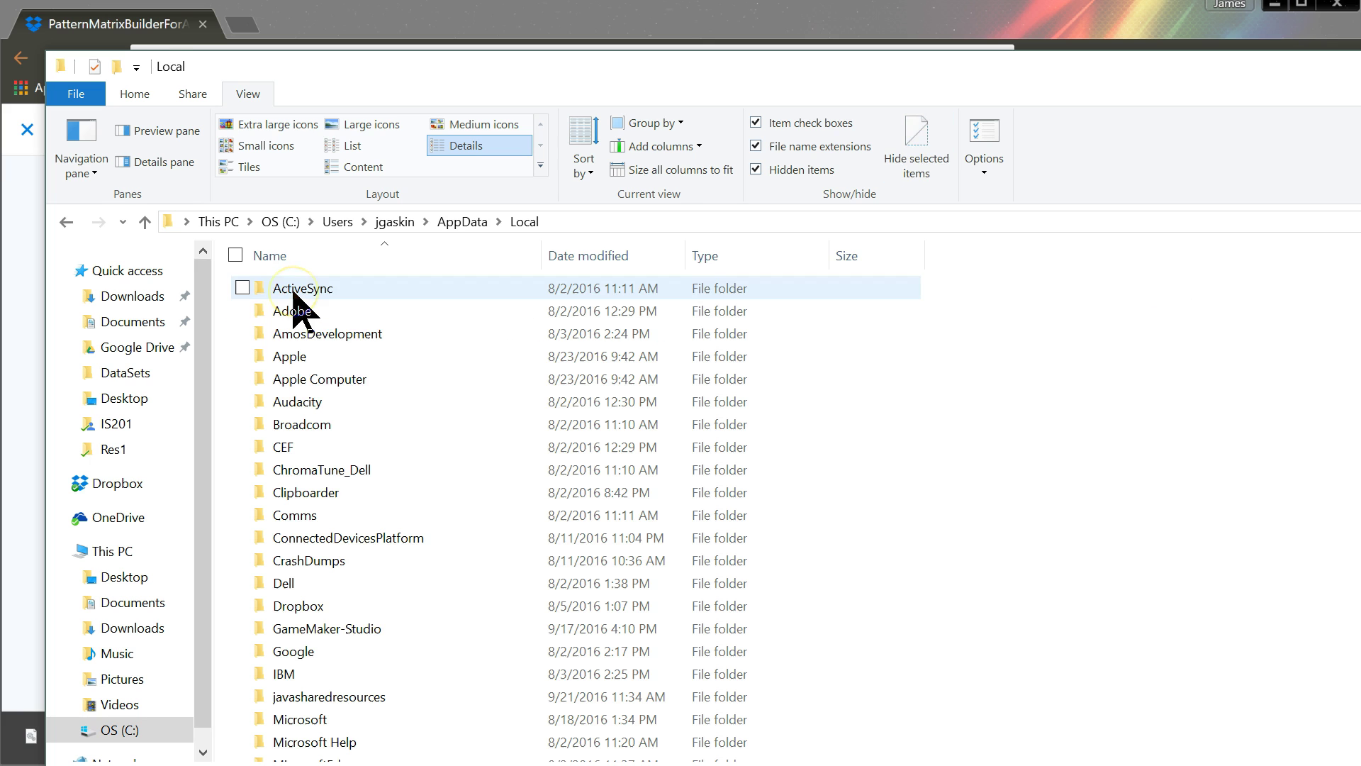
pyautogui.doubleClick(377, 335)
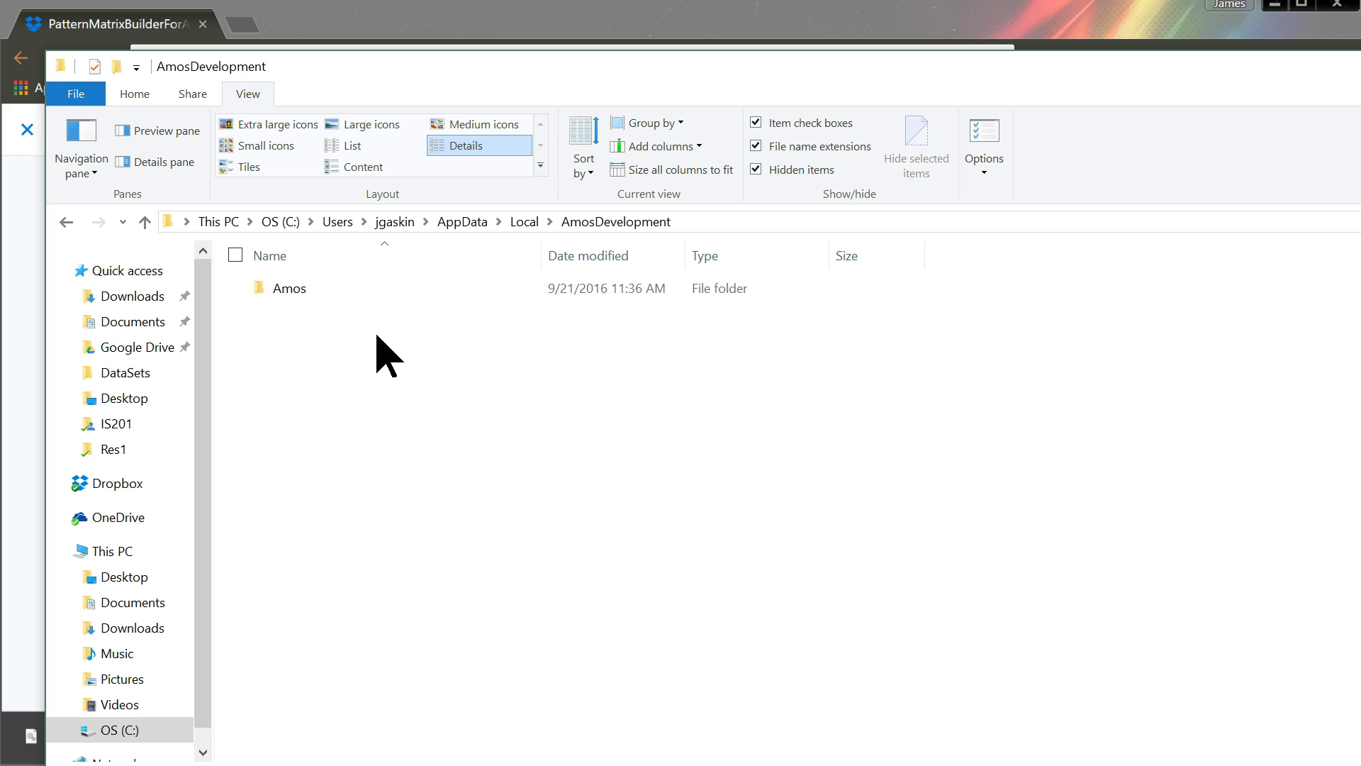
pyautogui.doubleClick(327, 292)
pyautogui.doubleClick(313, 309)
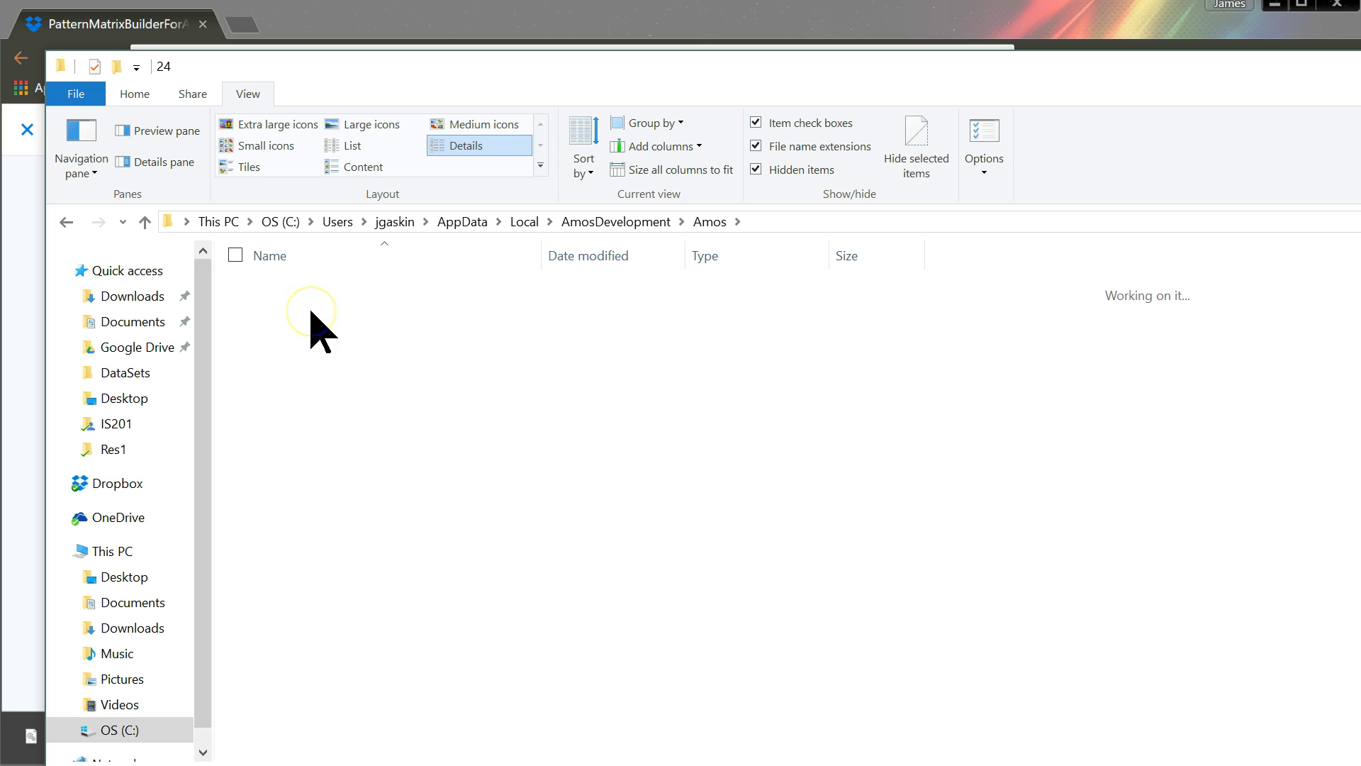
pyautogui.doubleClick(312, 289)
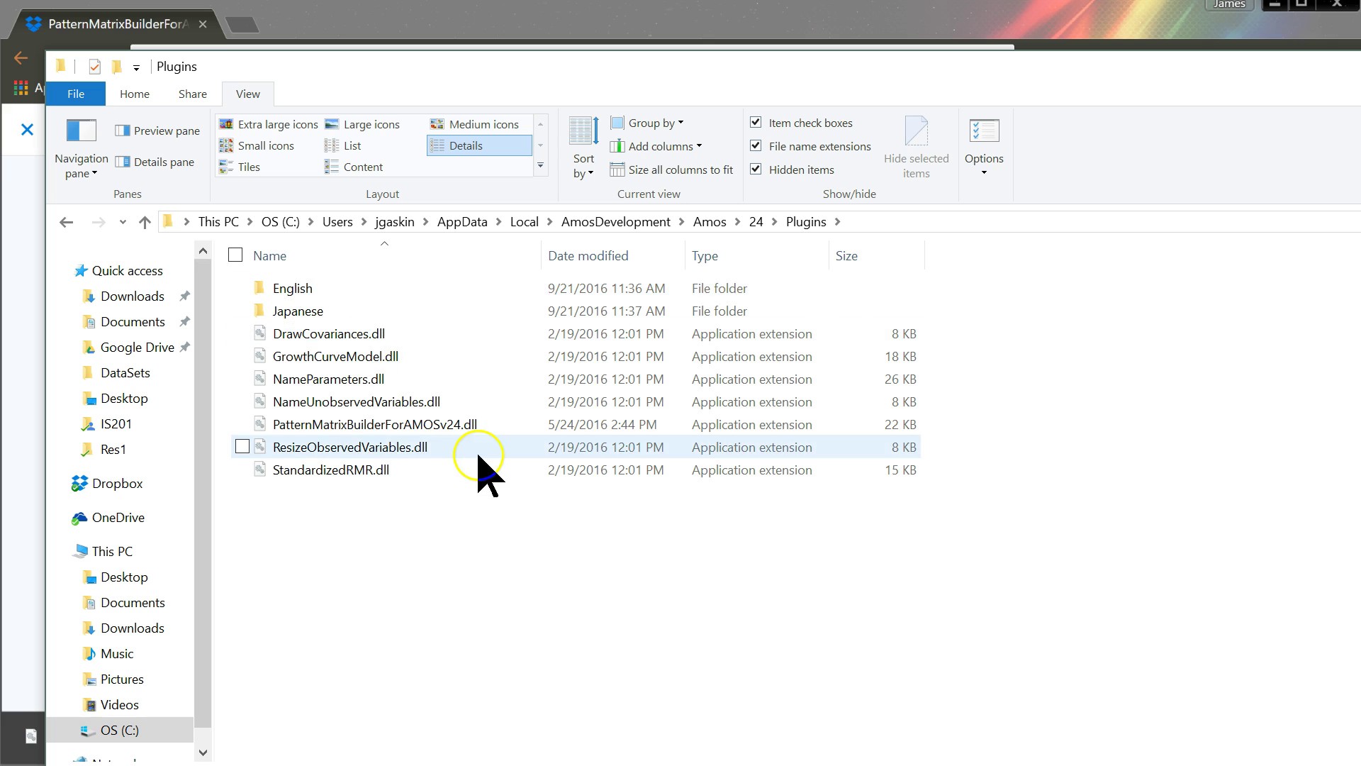
# - Paste PatternMatrixBuilderForAMOSv24.dll into the Plugins folder
pyautogui.rightClick(422, 541)
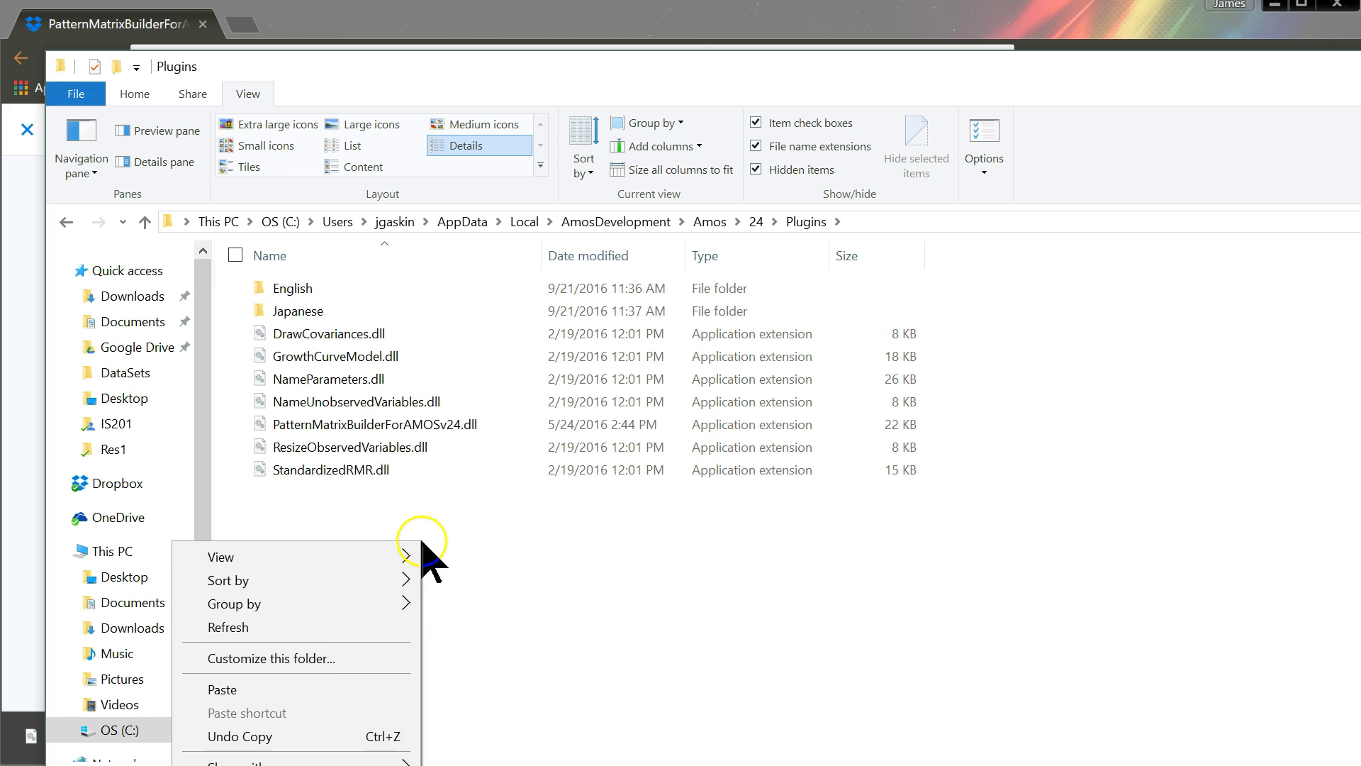
pyautogui.click(356, 693)
pyautogui.click(385, 426)
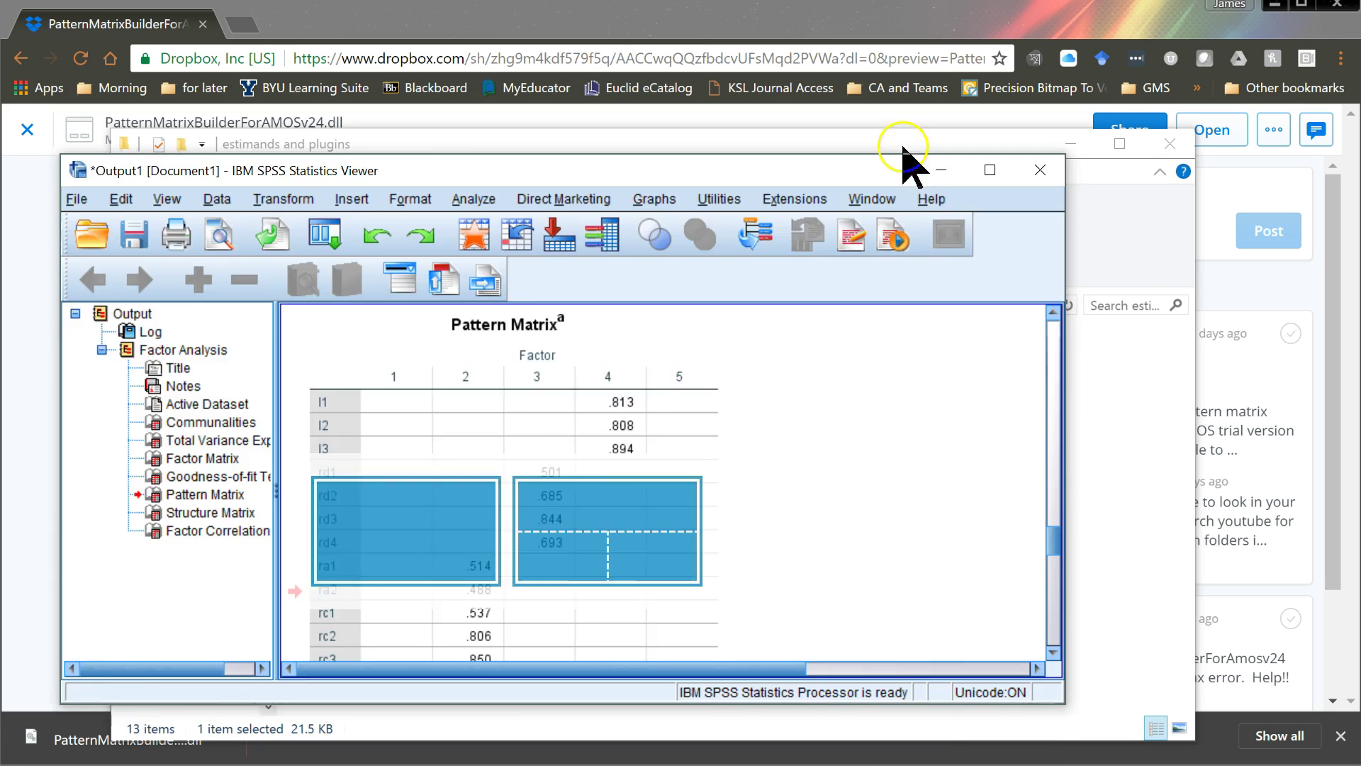
# - Enlarge the SPSS Viewer and copy the five-factor Pattern Matrix table
pyautogui.moveTo(906, 158); pyautogui.dragTo(991, 56)
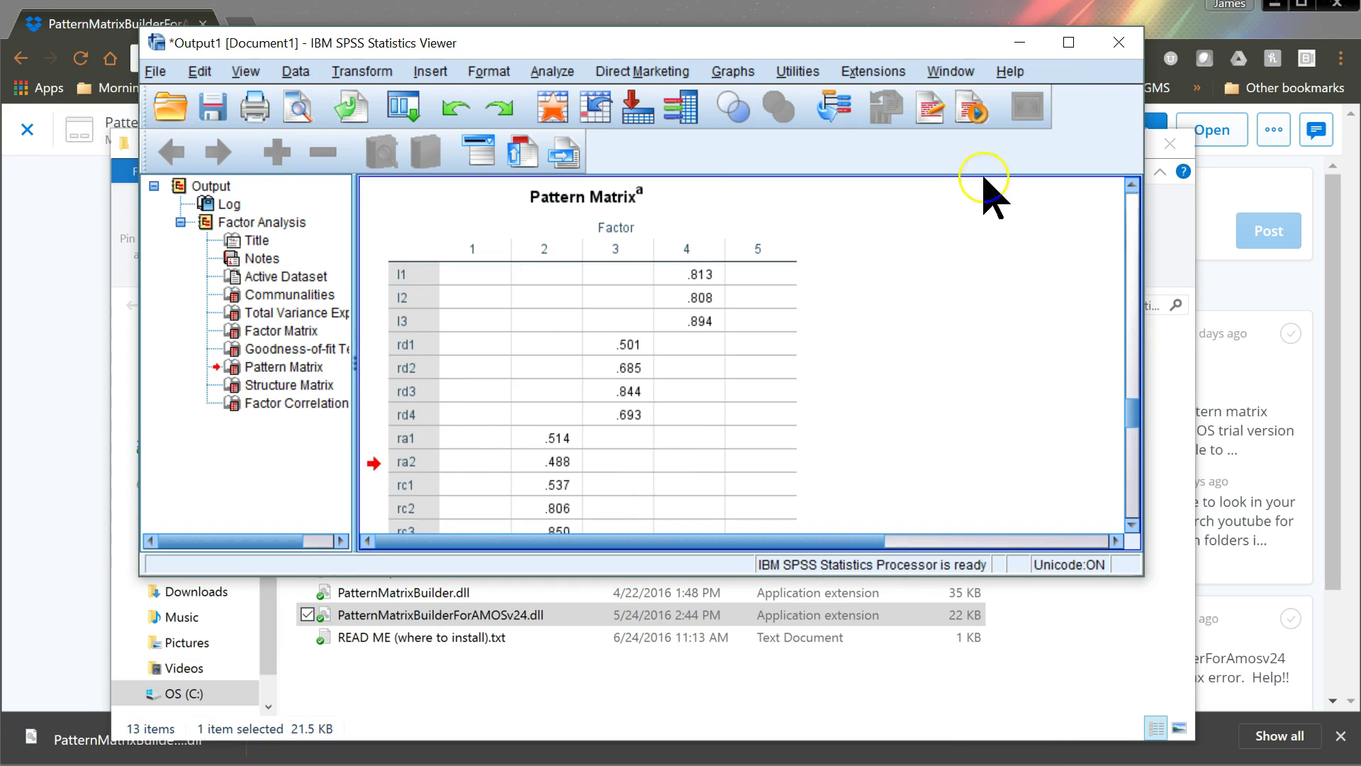
pyautogui.moveTo(1141, 583); pyautogui.dragTo(1302, 764)
pyautogui.rightClick(768, 406)
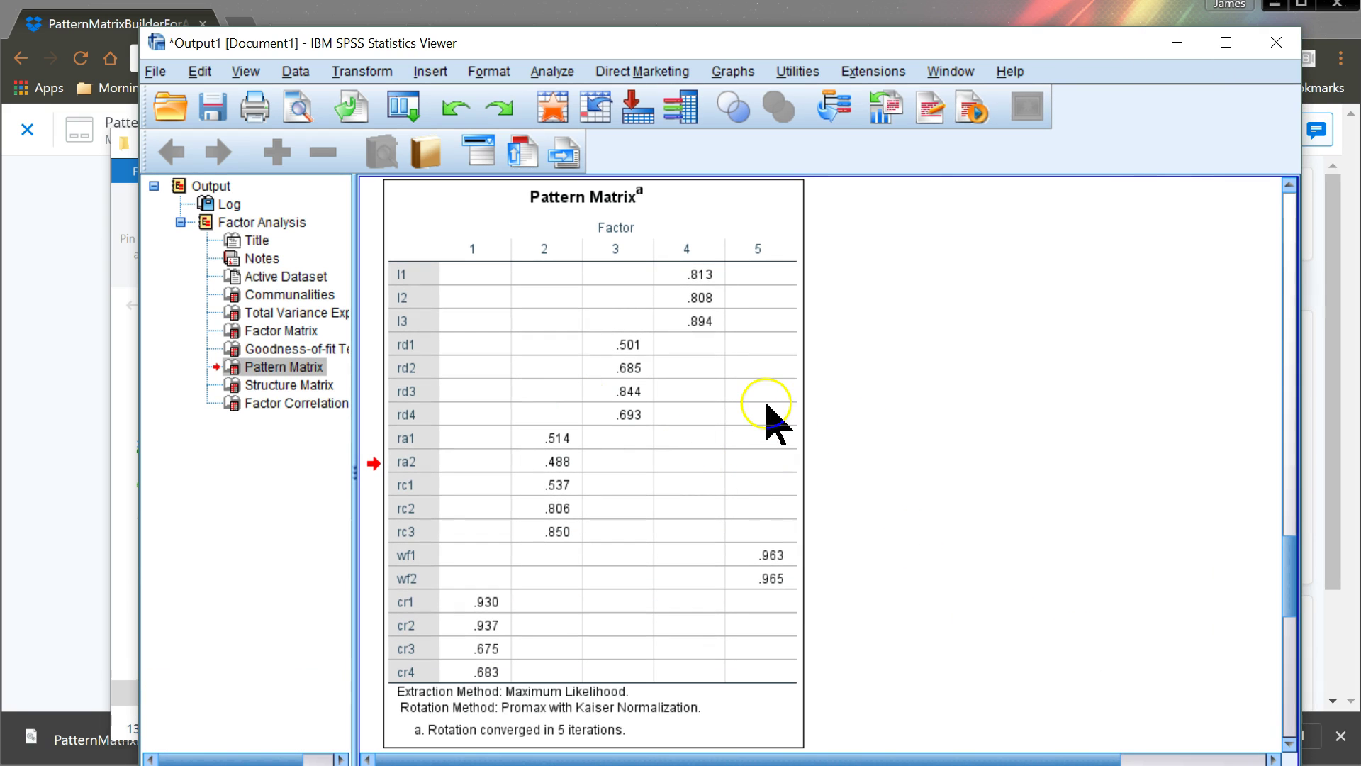
pyautogui.click(787, 444)
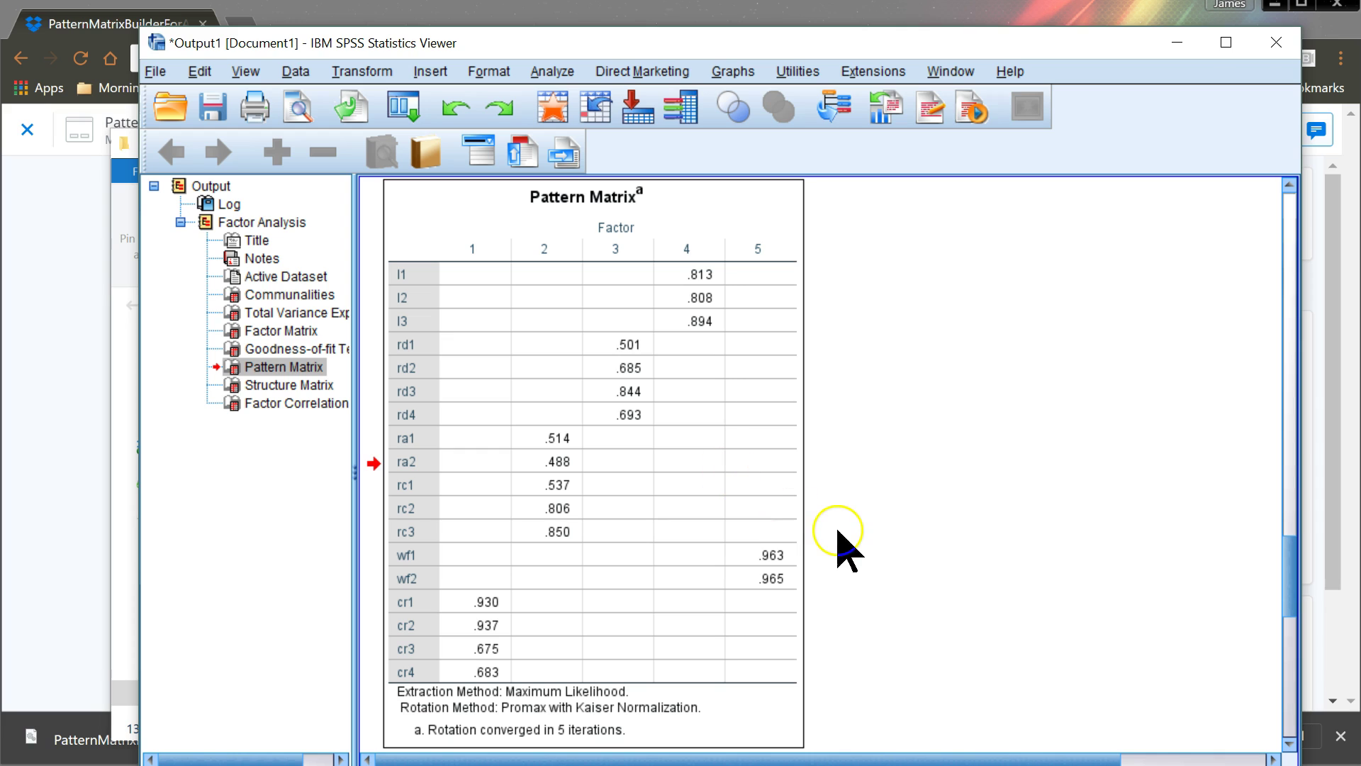
pyautogui.hotkey('alt', 'Tab')
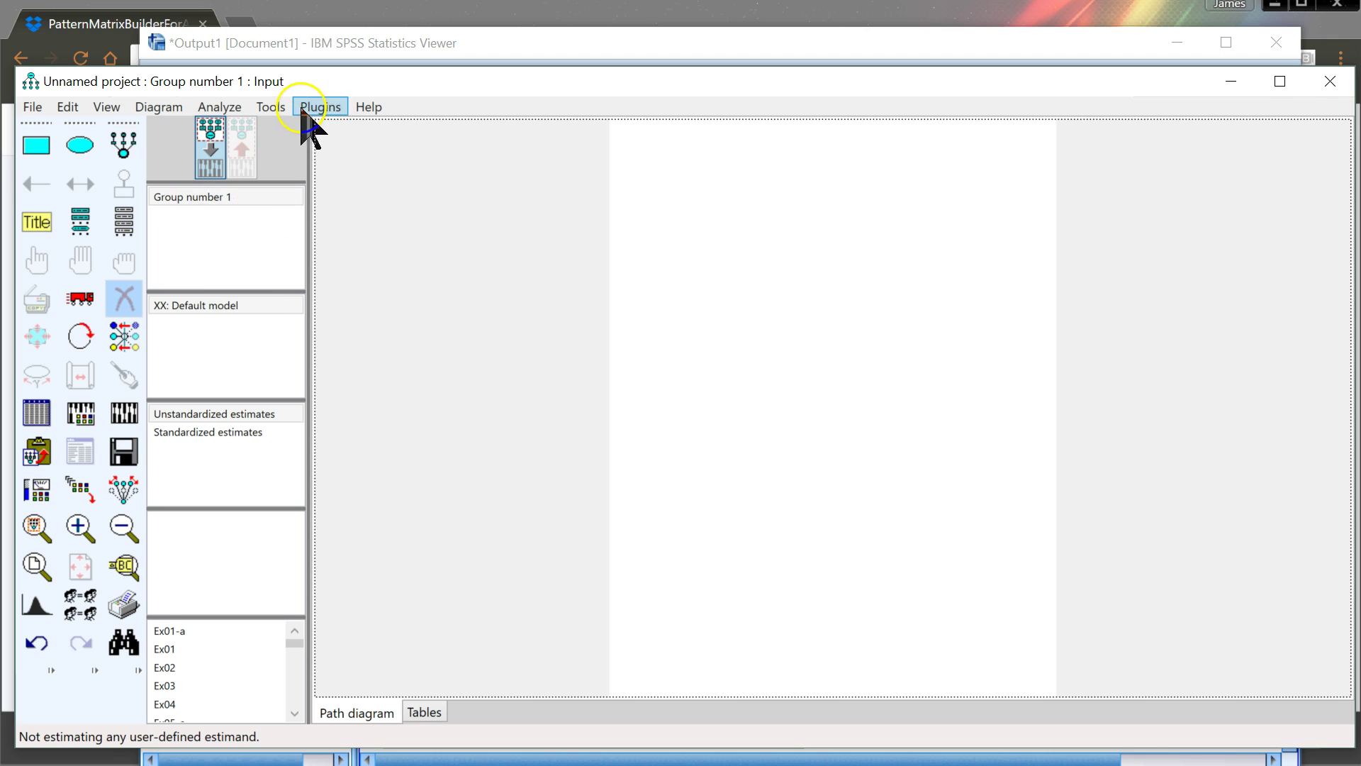
# - Paste the matrix into Plugins > Pattern Matrix Model Builder and create the diagram
pyautogui.click(319, 107)
pyautogui.click(287, 204)
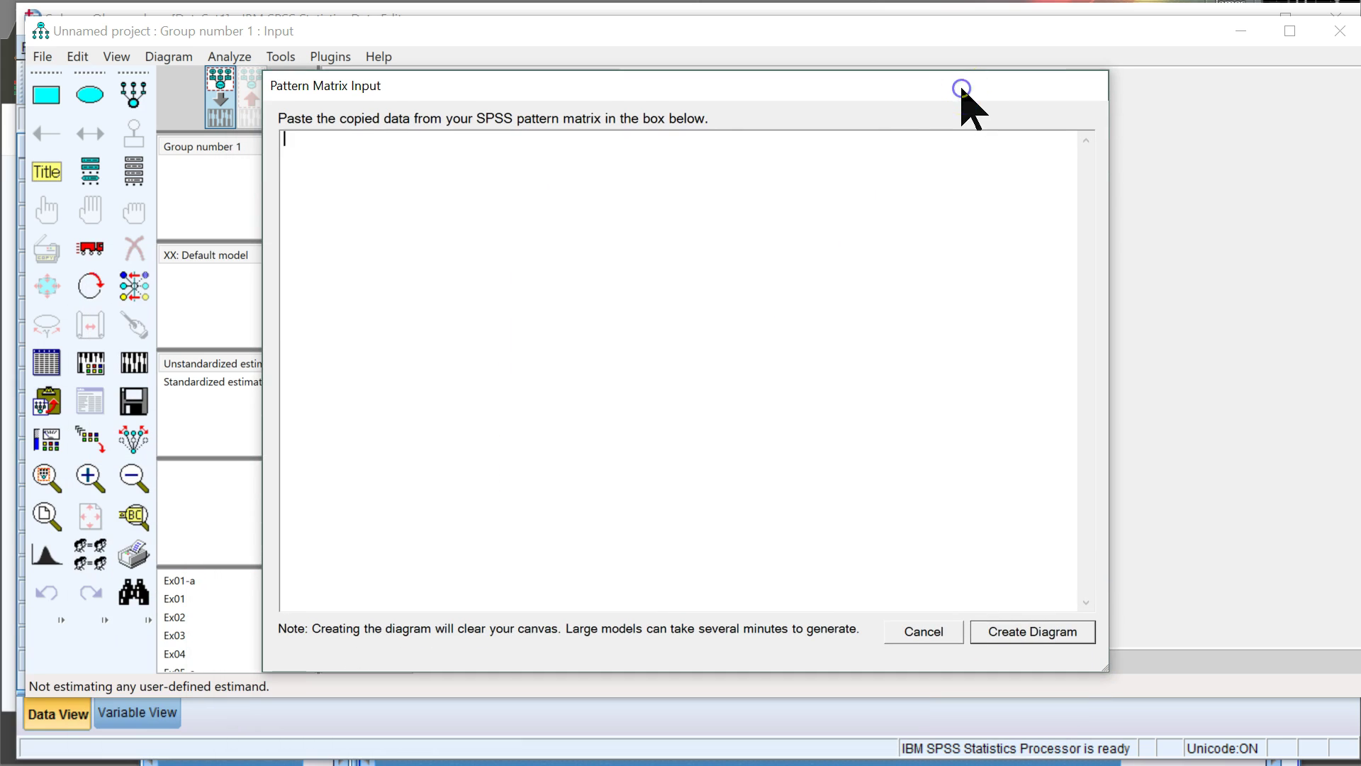
pyautogui.hotkey('ctrl', 'v')
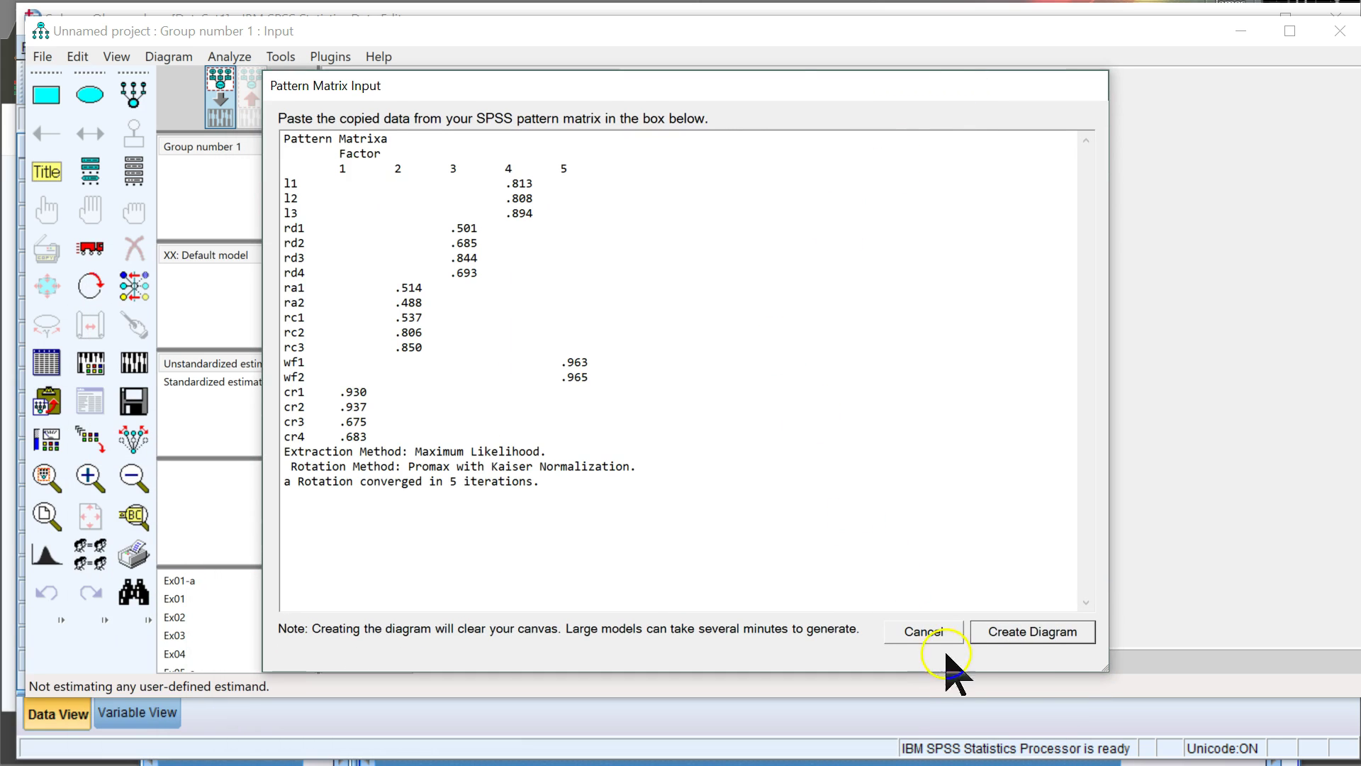
pyautogui.click(1034, 639)
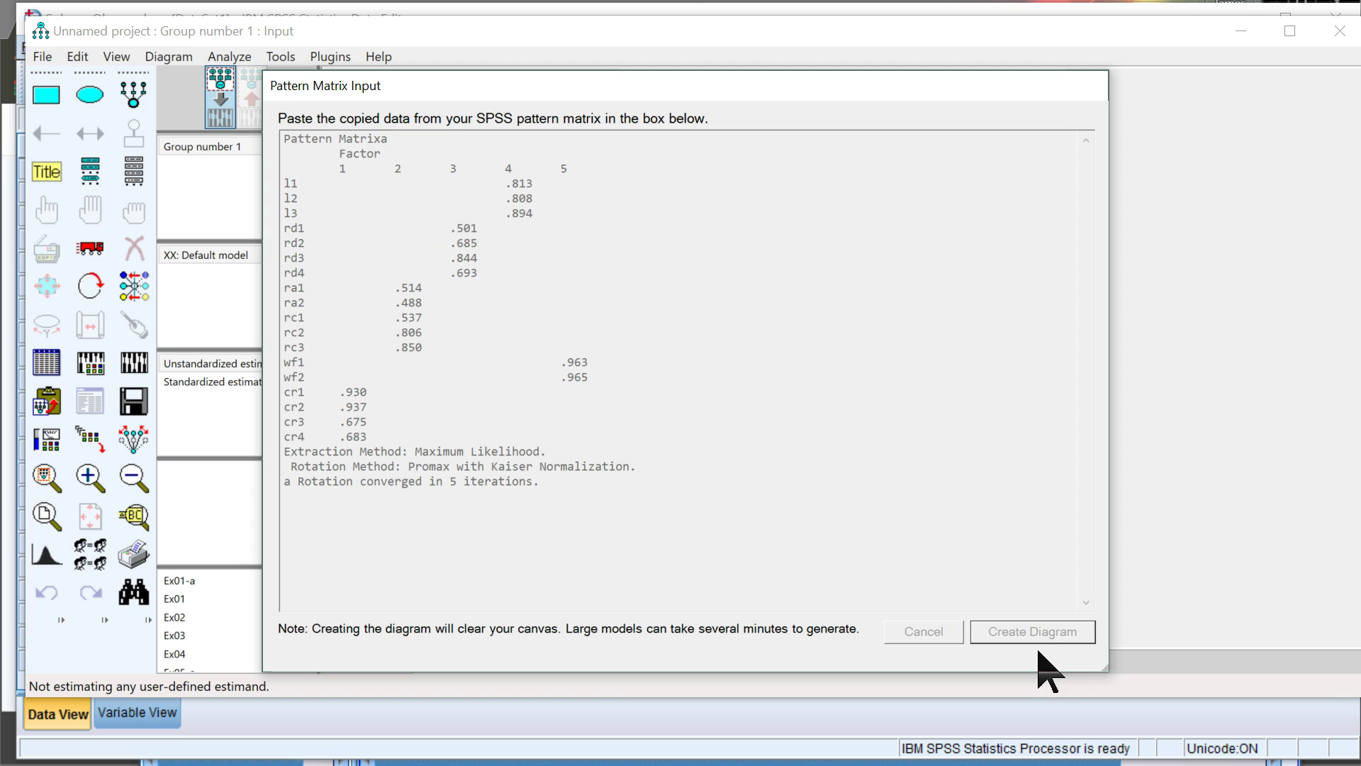